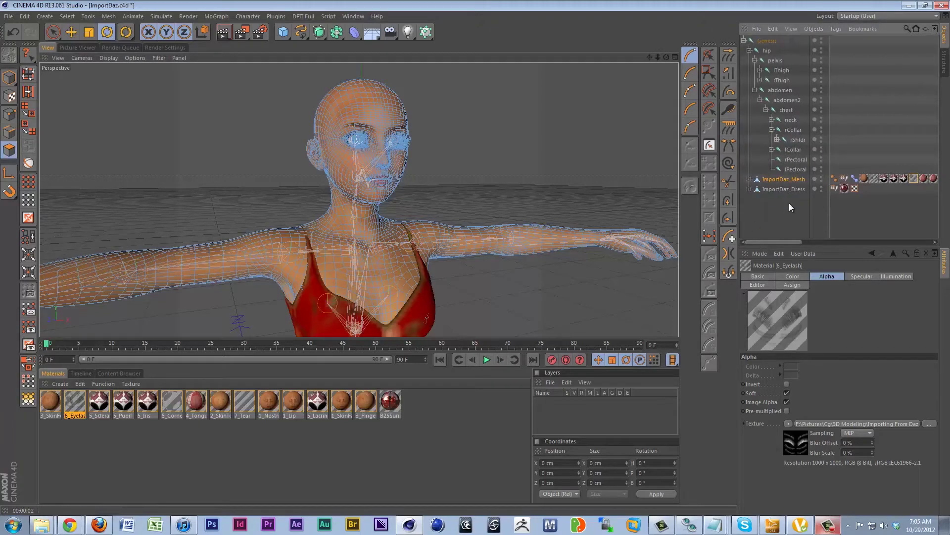
Step: Deselect the Genesis figure and add a Sky object from Create > Environment
click(782, 212)
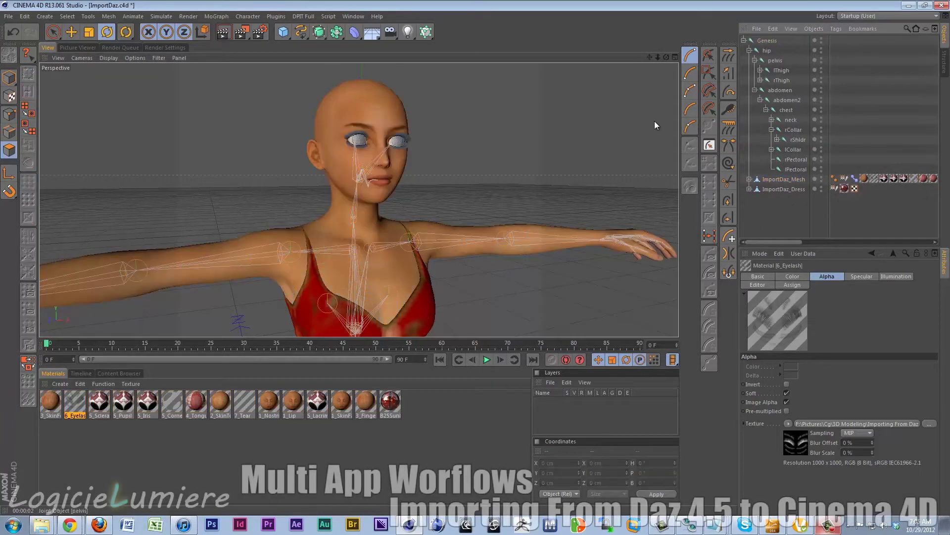
click(26, 17)
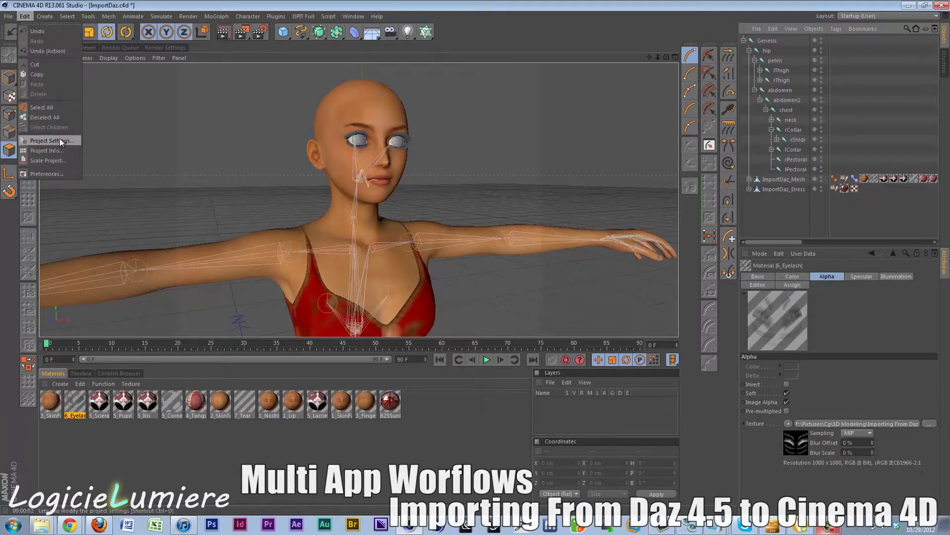
mouse_move(45, 16)
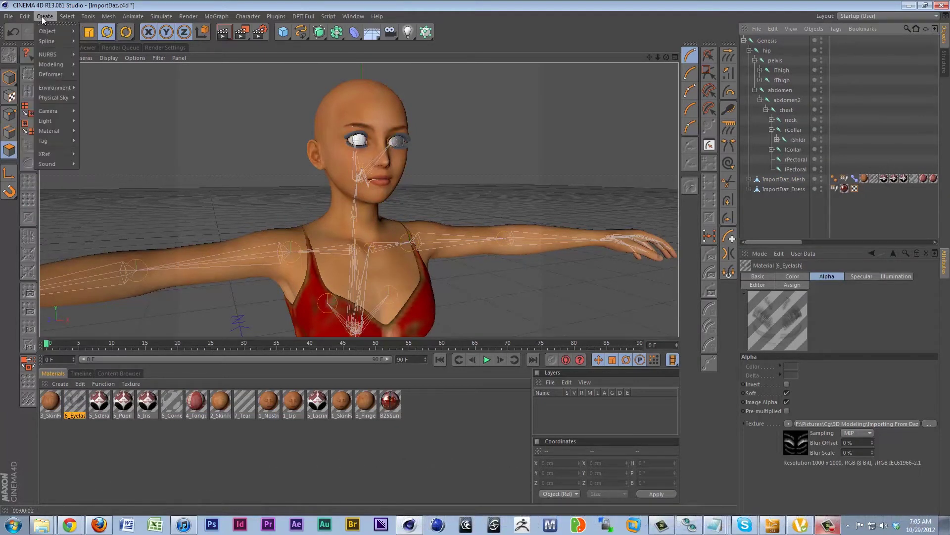
mouse_move(48, 97)
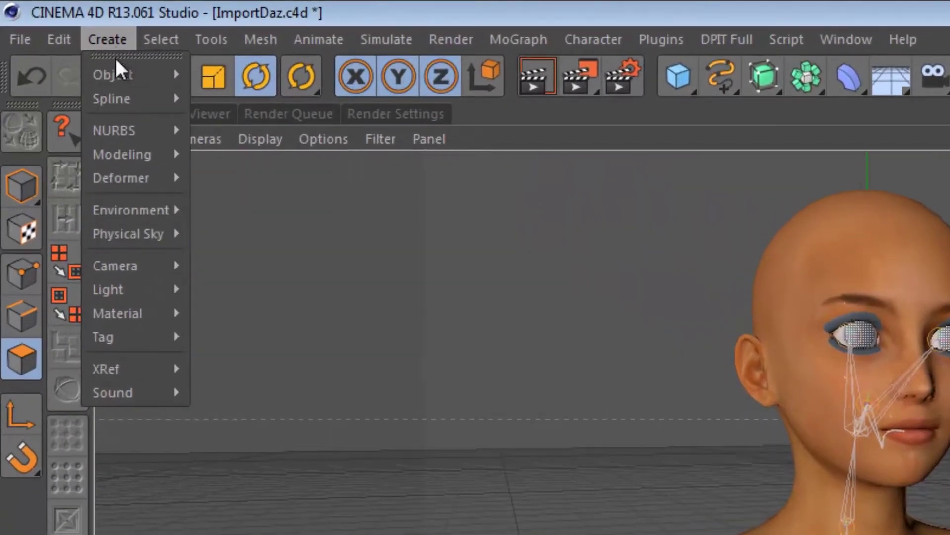
mouse_move(124, 183)
mouse_move(122, 82)
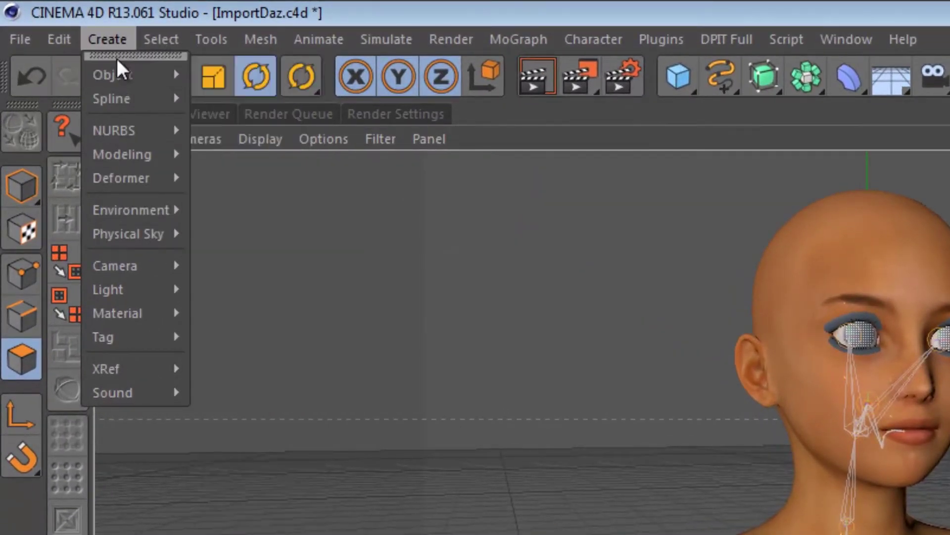
mouse_move(136, 166)
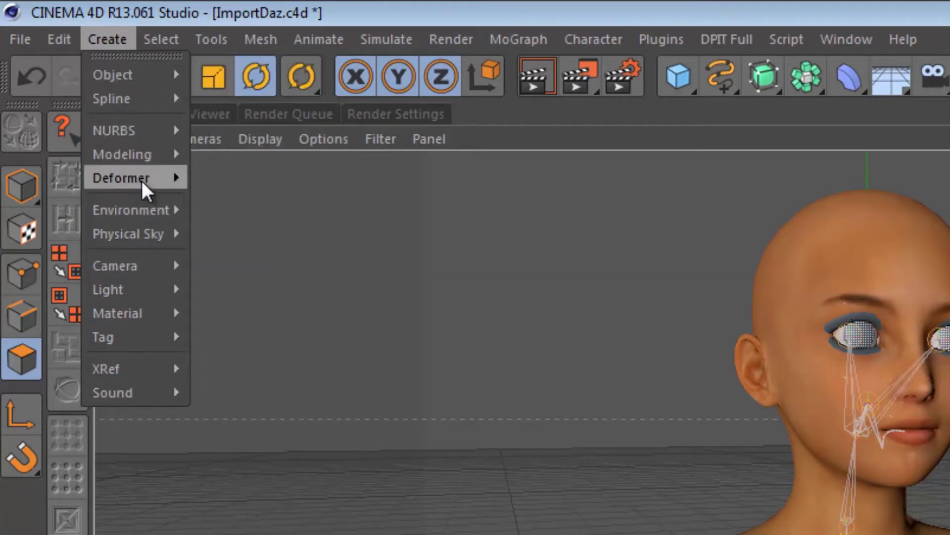
mouse_move(143, 208)
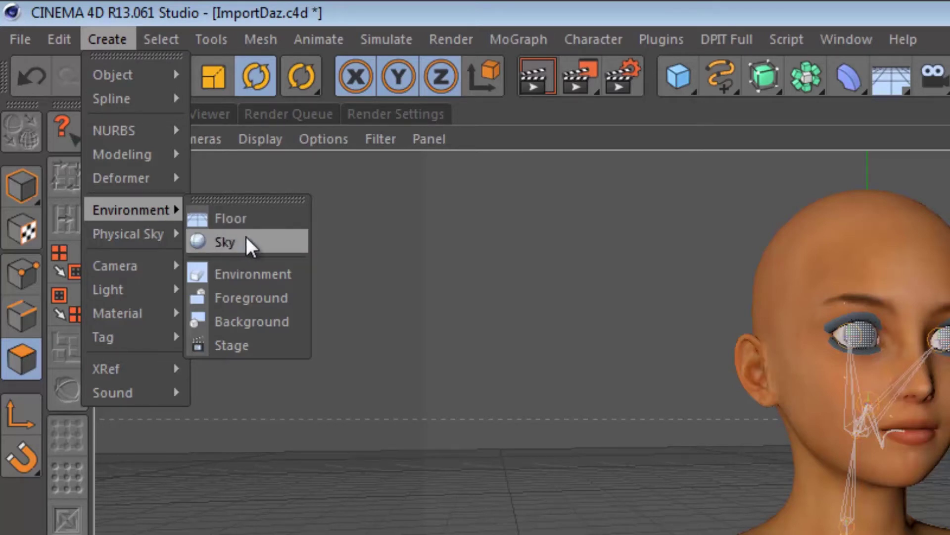
click(232, 243)
scroll(718, 292, down, 3)
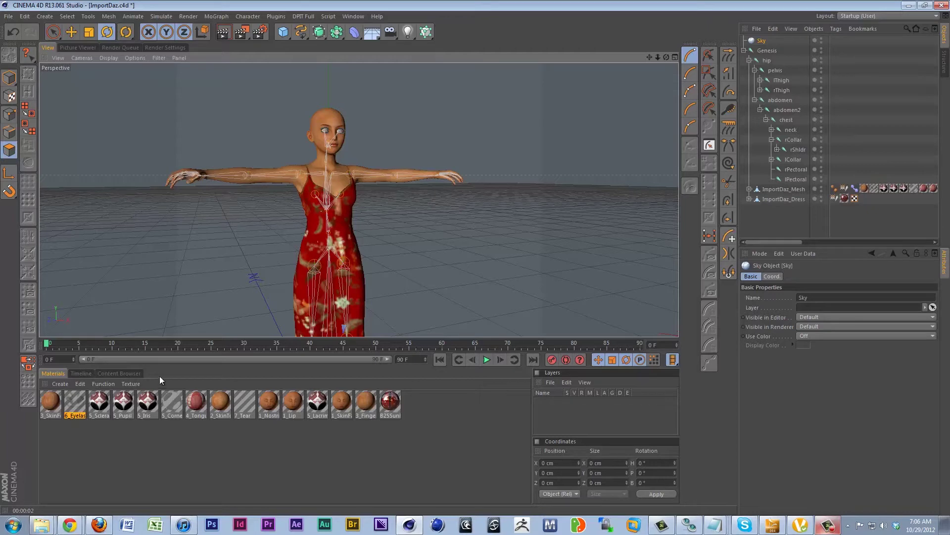
Step: Show the Content Browser and undock it into a floating window
click(130, 373)
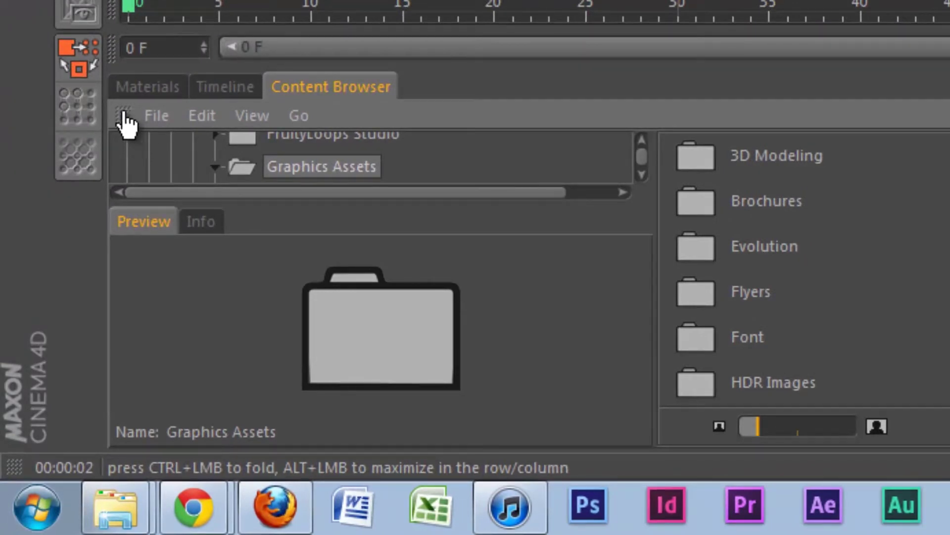
click(125, 115)
click(200, 63)
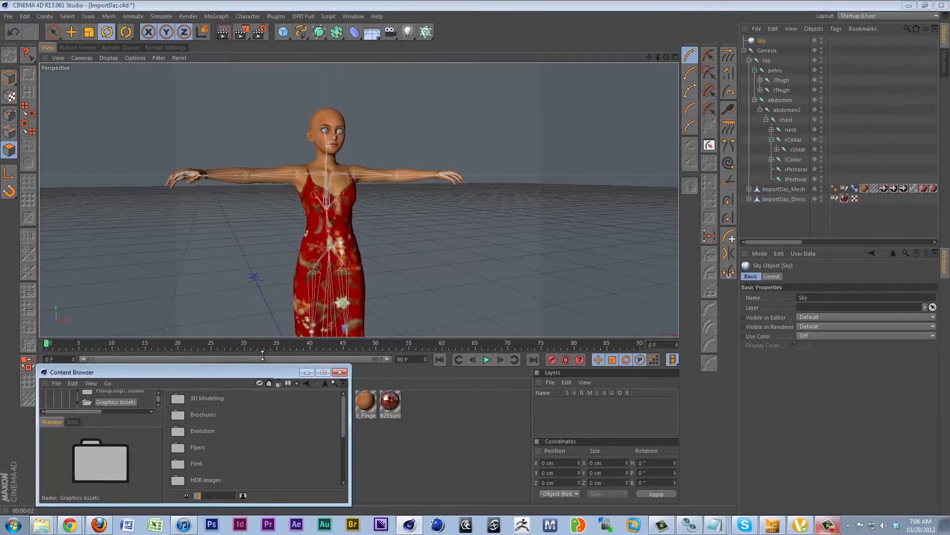
Step: Resize the floating browser, move it right of the figure, and list all drives
drag(260, 366, 261, 153)
drag(350, 215, 548, 231)
drag(302, 159, 663, 124)
drag(399, 191, 472, 193)
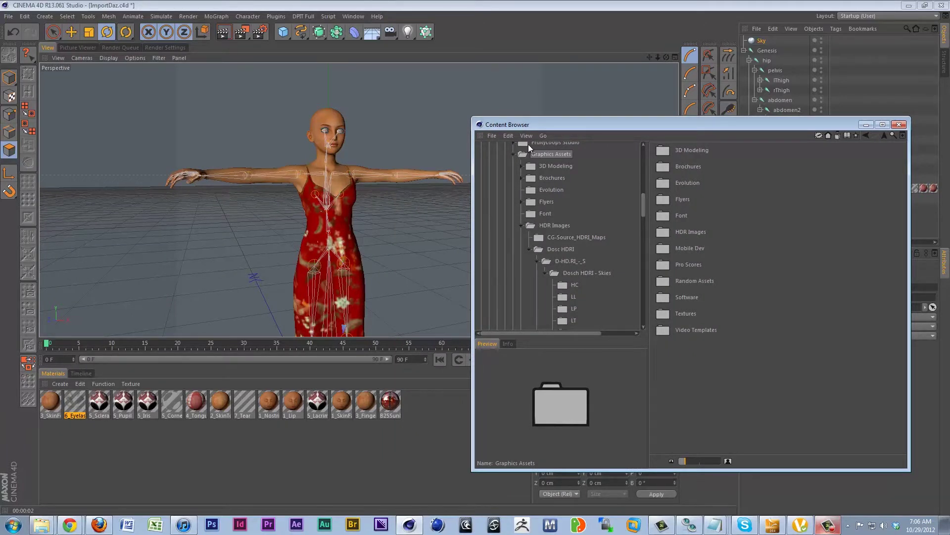
drag(524, 123, 549, 110)
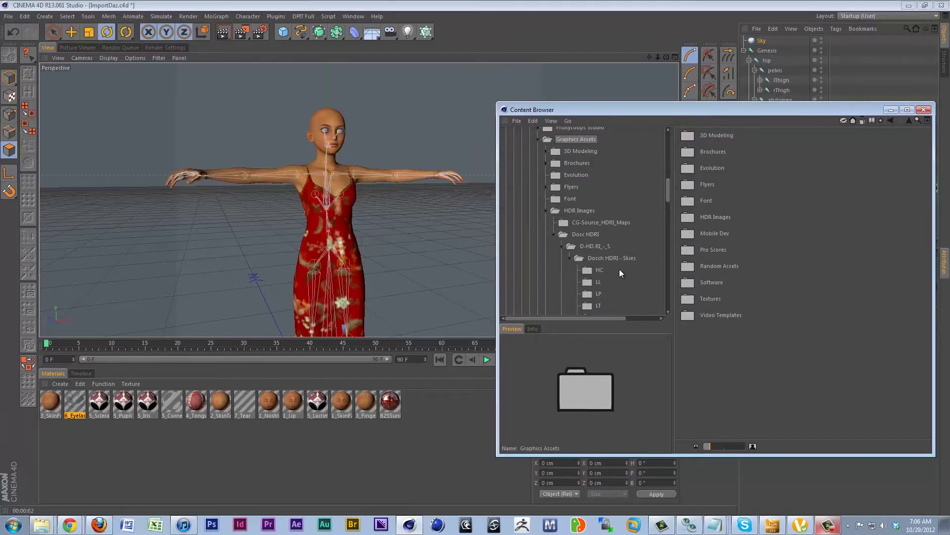
drag(613, 102, 617, 53)
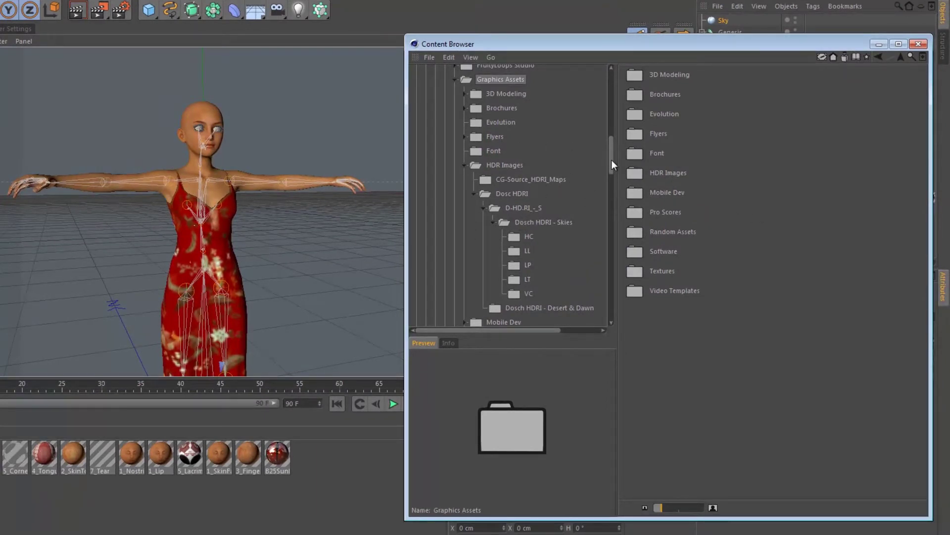
drag(611, 160, 613, 99)
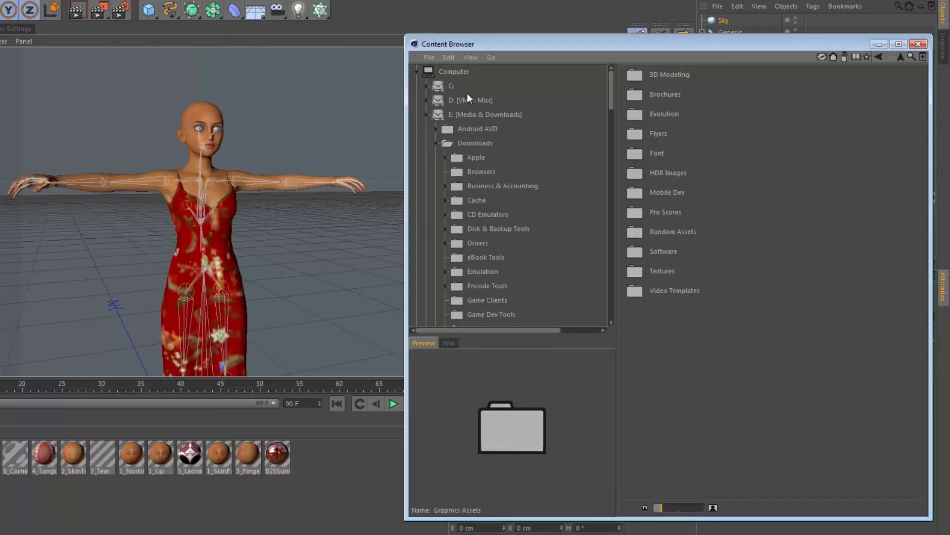
mouse_move(611, 93)
mouse_down()
mouse_move(610, 209)
mouse_move(623, 91)
mouse_up()
click(453, 72)
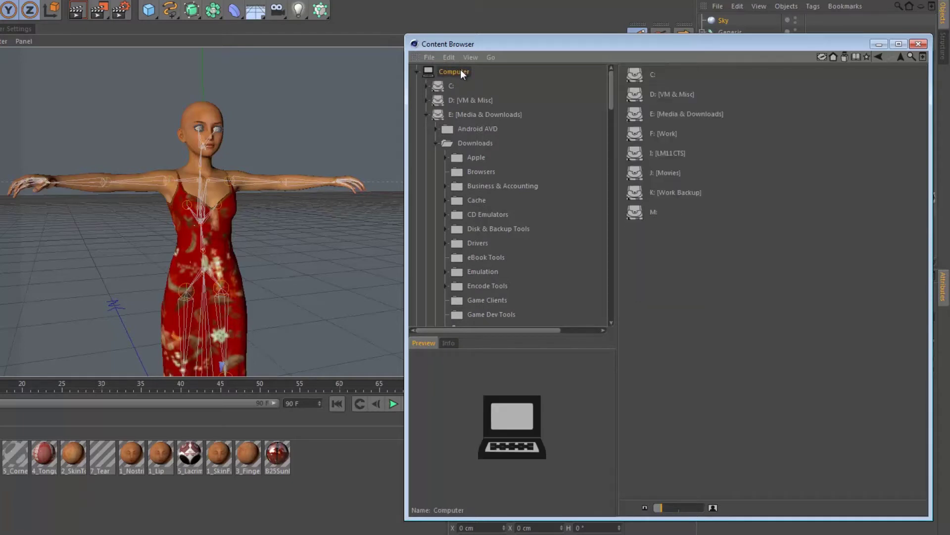
Step: Browse the E: drive into Downloads > Graphics & Multimedia > Graphics Assets
click(465, 114)
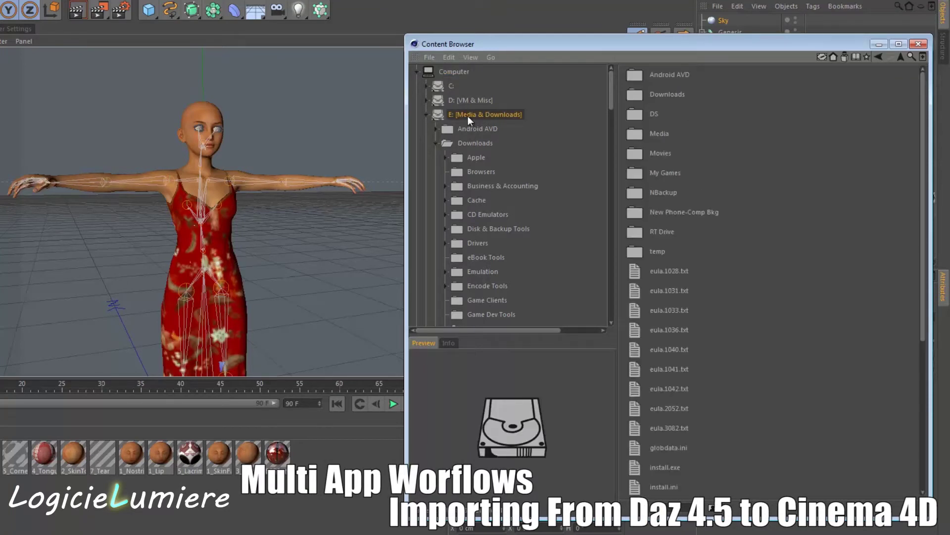
click(462, 144)
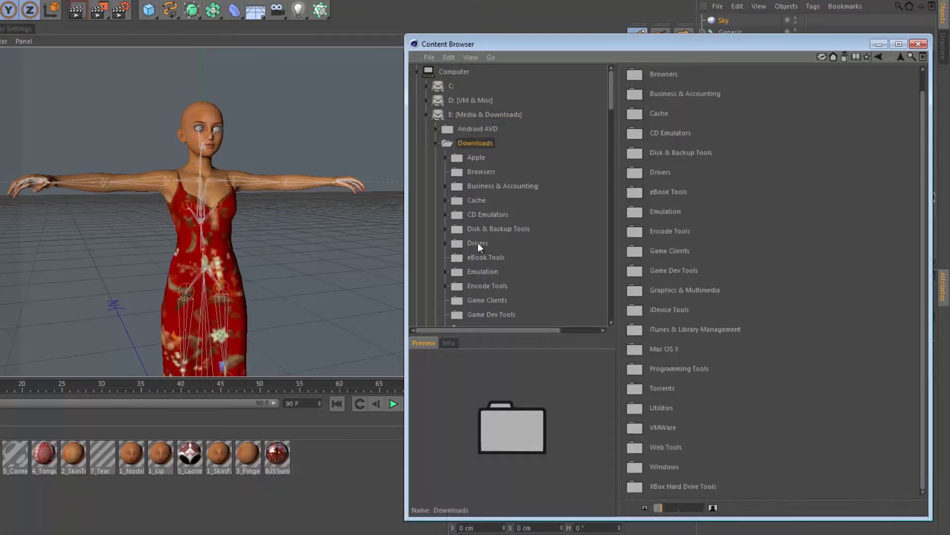
scroll(495, 257, down, 3)
click(491, 195)
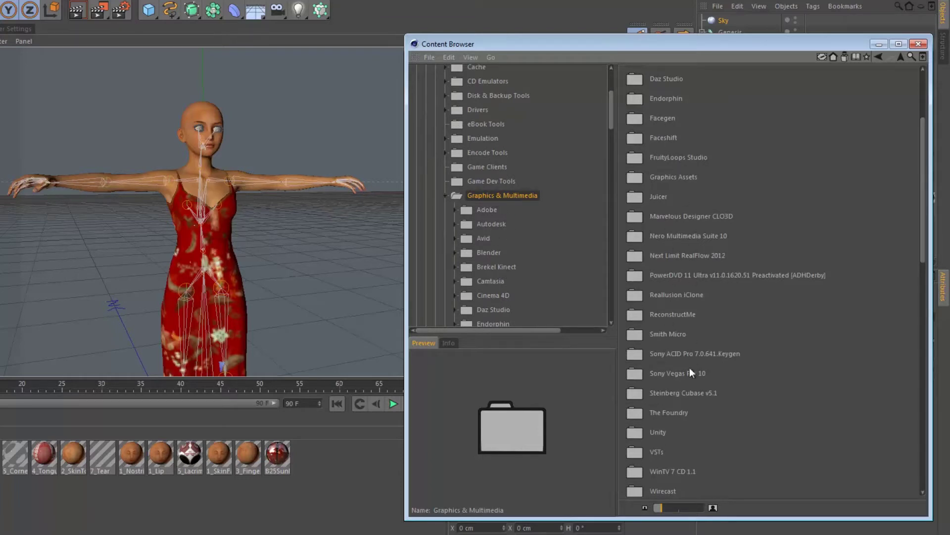
scroll(495, 255, down, 3)
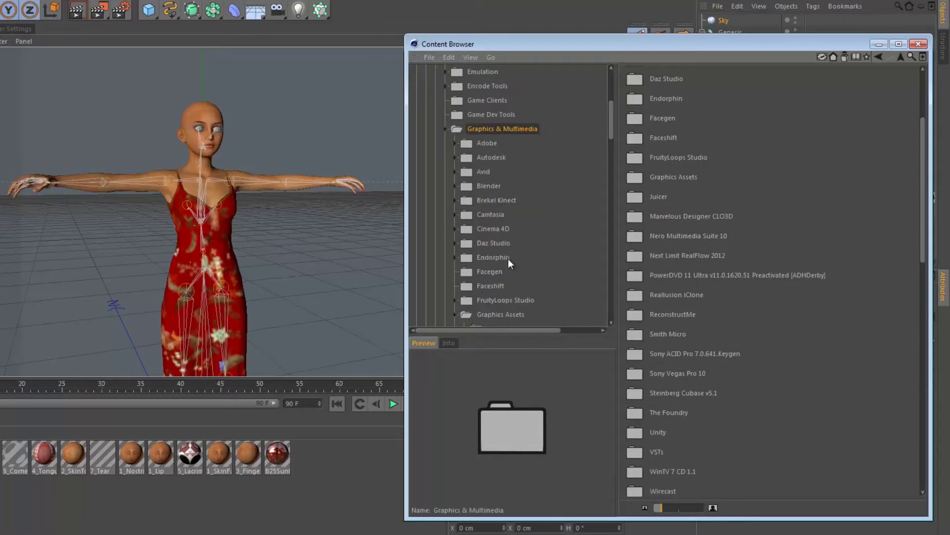
scroll(498, 207, down, 6)
click(501, 182)
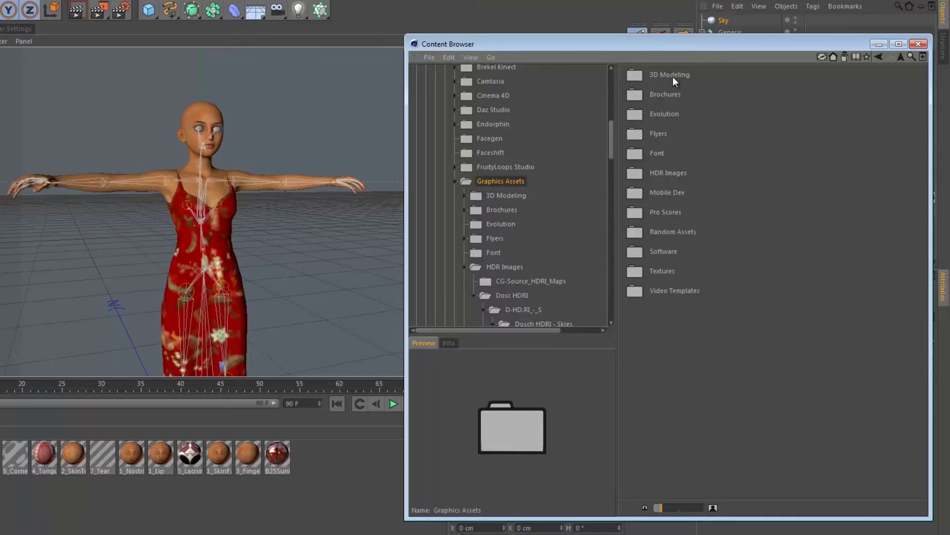
Step: Open HDR Images > Dosc HDRI > Dosch HDRI - Skies and its LL subfolder
double_click(674, 169)
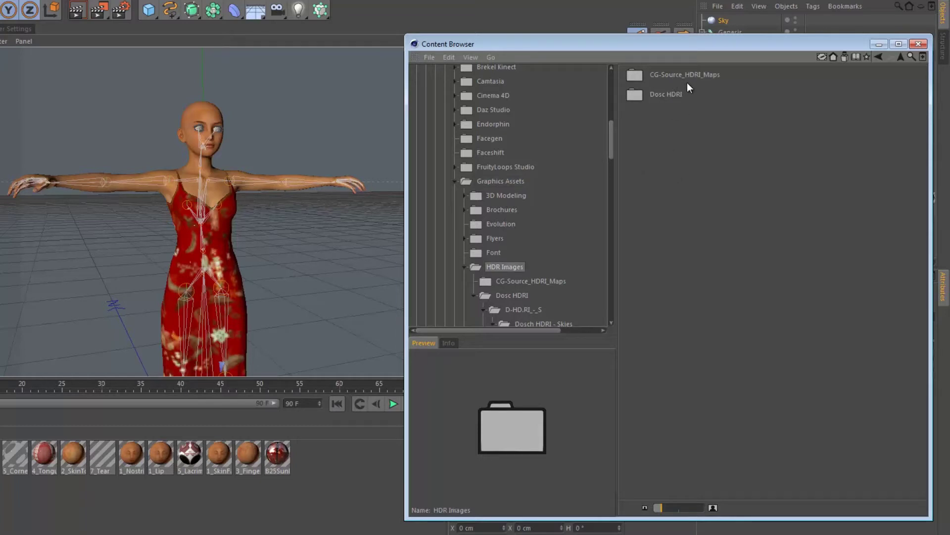
double_click(662, 95)
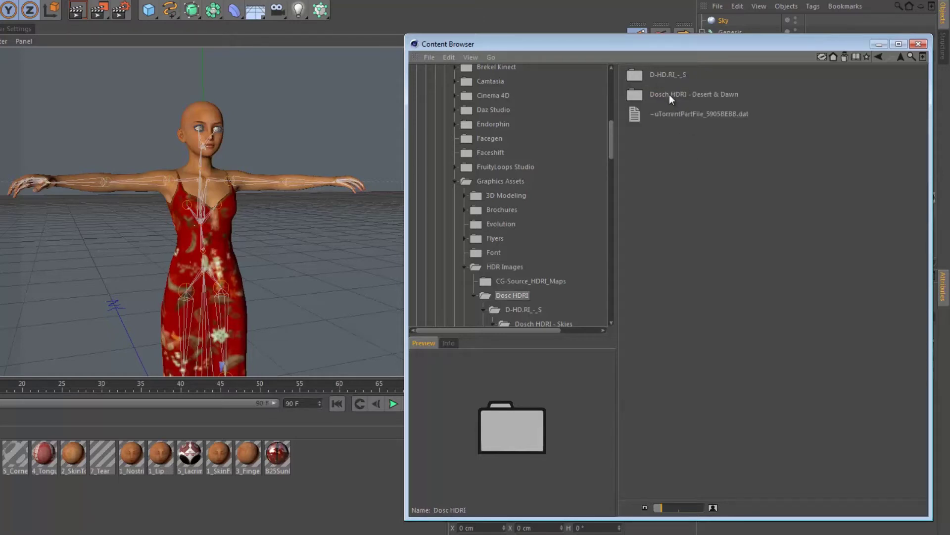
double_click(664, 77)
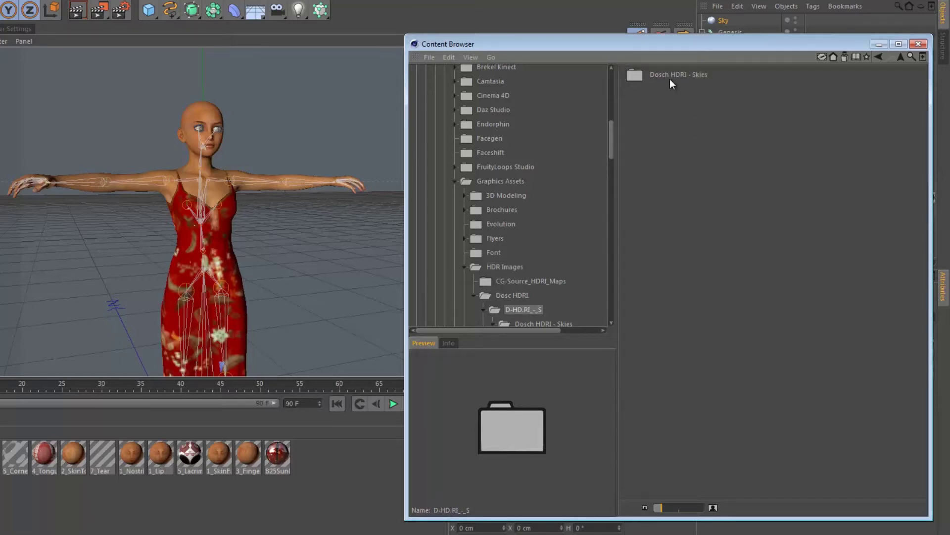
double_click(669, 77)
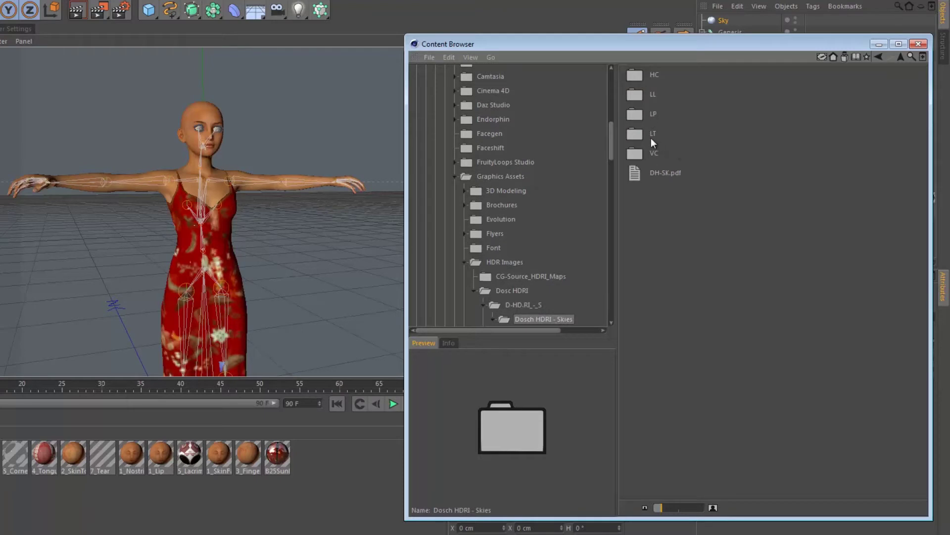
click(649, 97)
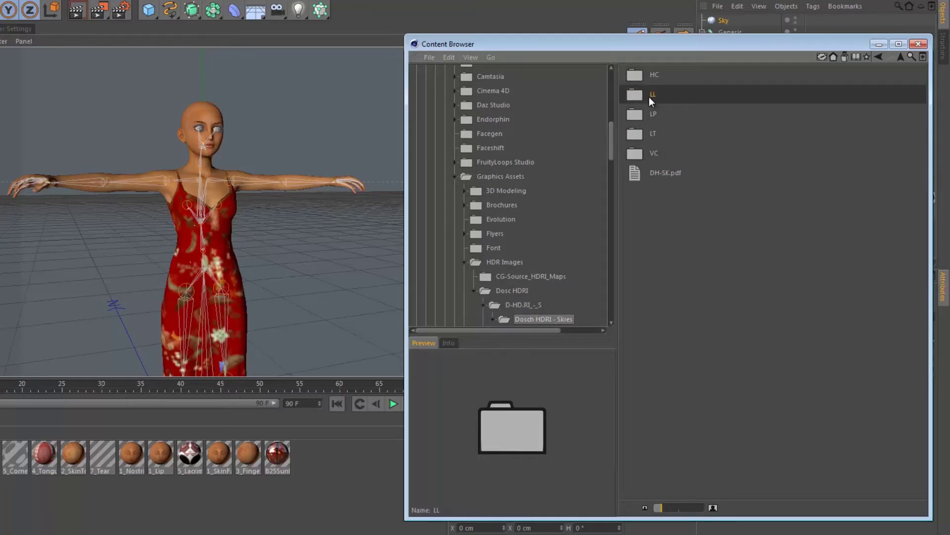
double_click(649, 97)
Step: Preview the LL sky images DH003LL through DH011LL, settling on DH008LL.hdr
click(657, 115)
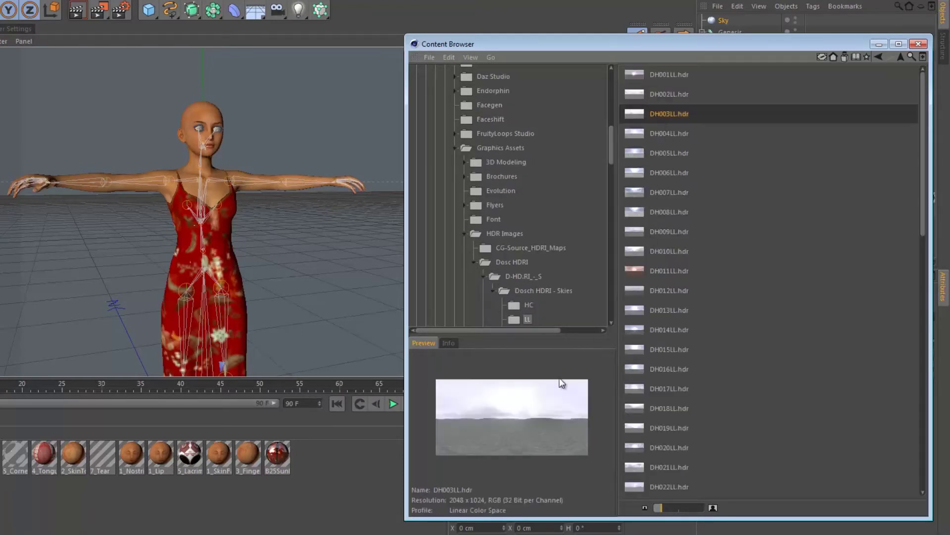
click(646, 130)
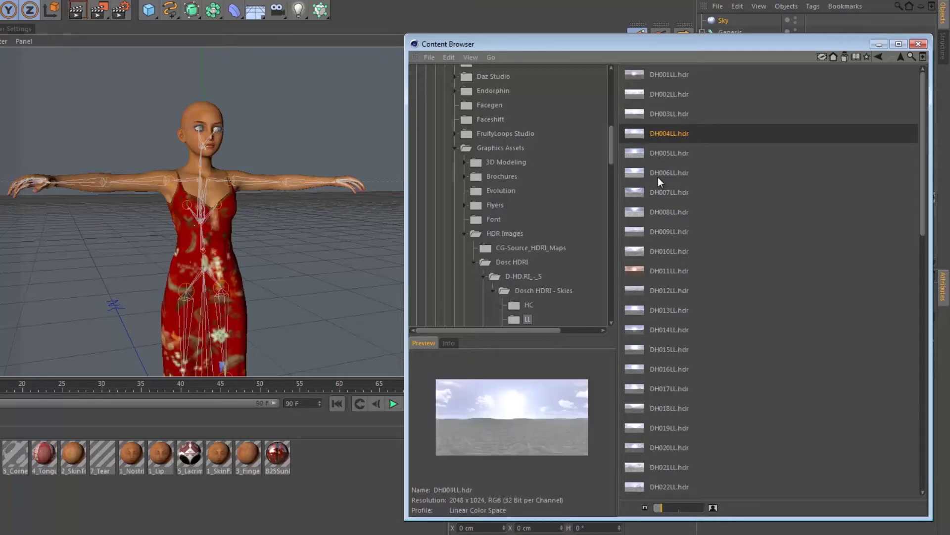
click(655, 154)
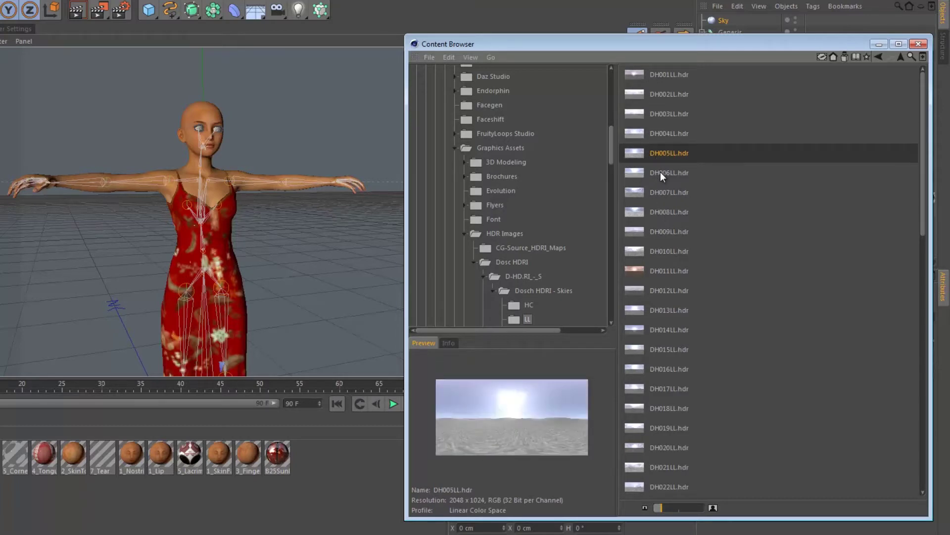
click(661, 172)
click(658, 190)
click(654, 212)
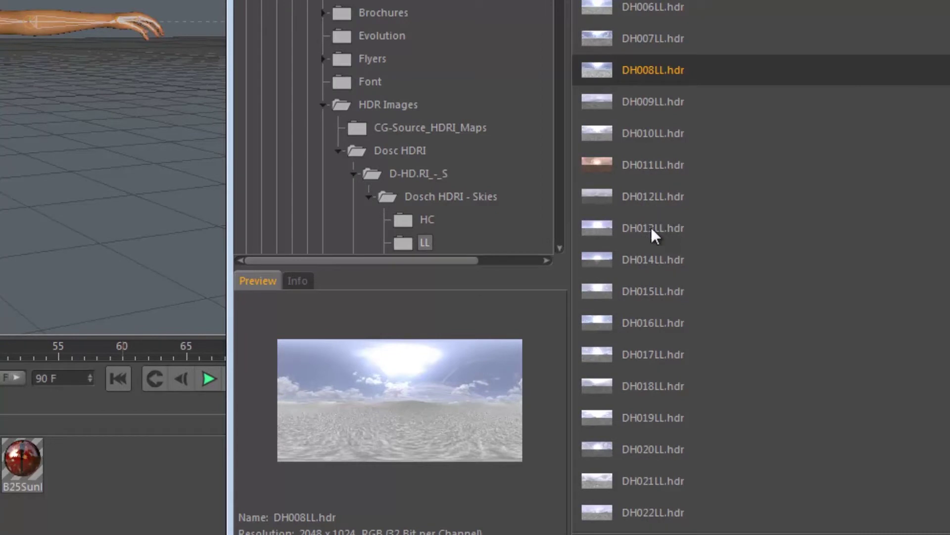
scroll(648, 258, down, 5)
scroll(647, 266, up, 5)
click(633, 129)
click(625, 172)
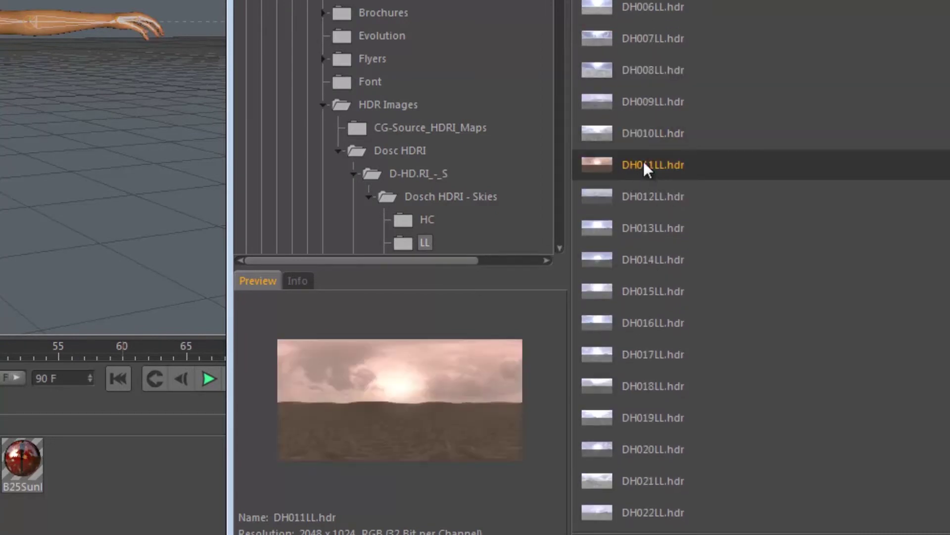
click(646, 104)
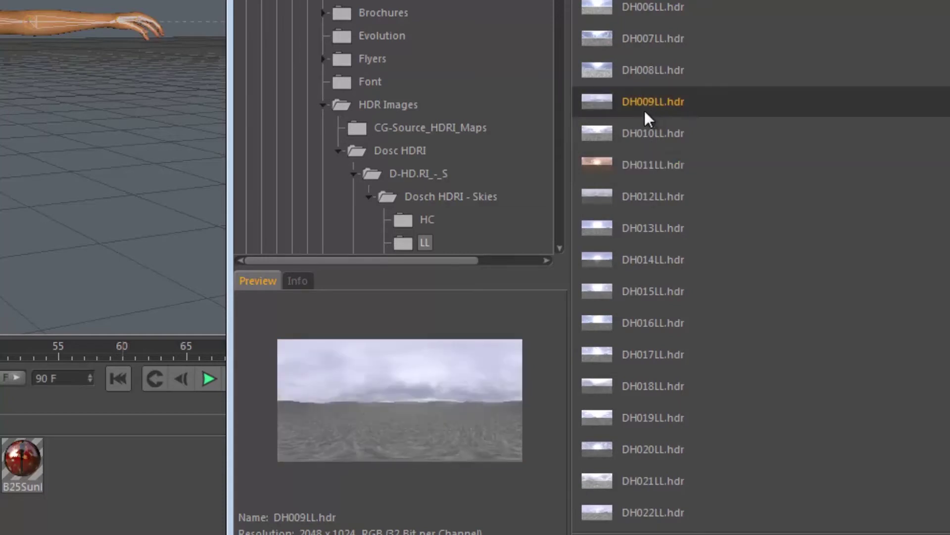
click(643, 69)
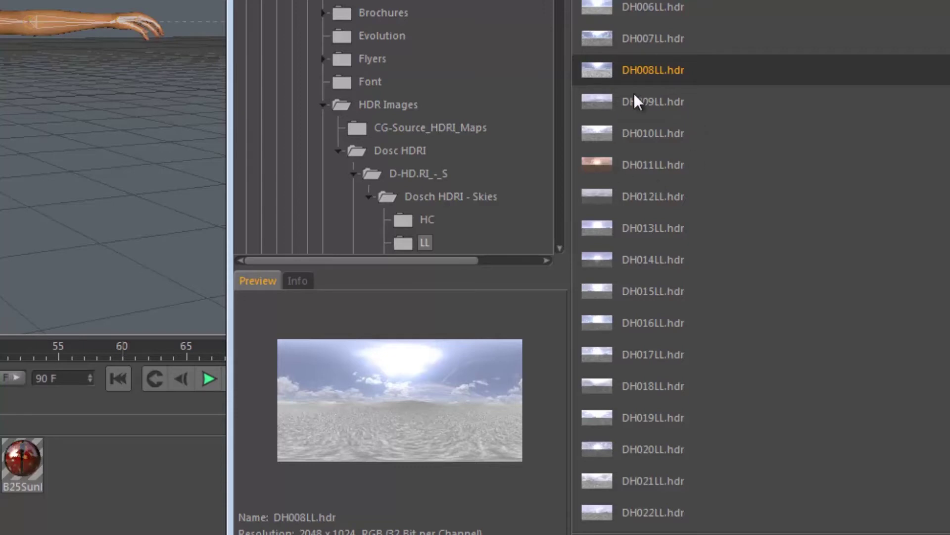
Step: Turn DH008LL.hdr into a new material, agree to copy it, and close the browser
drag(673, 71, 107, 474)
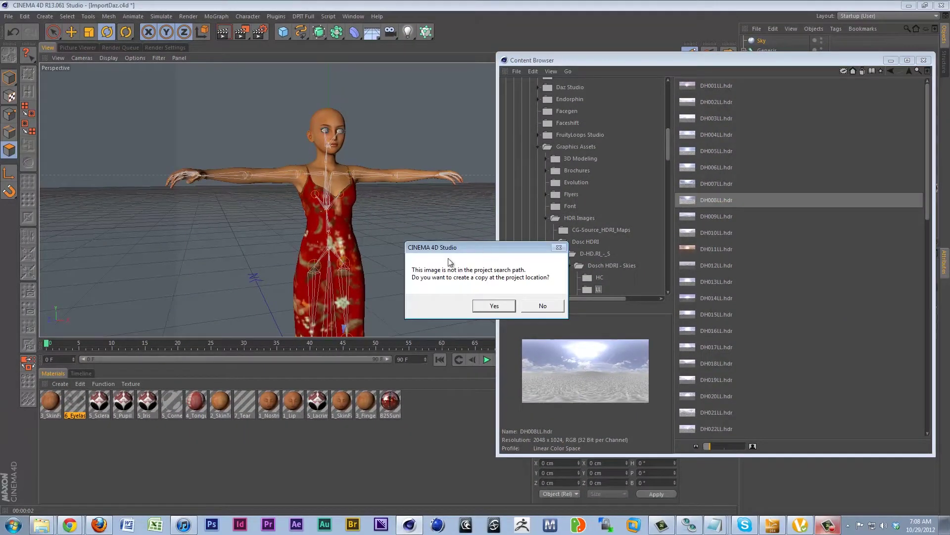
click(530, 306)
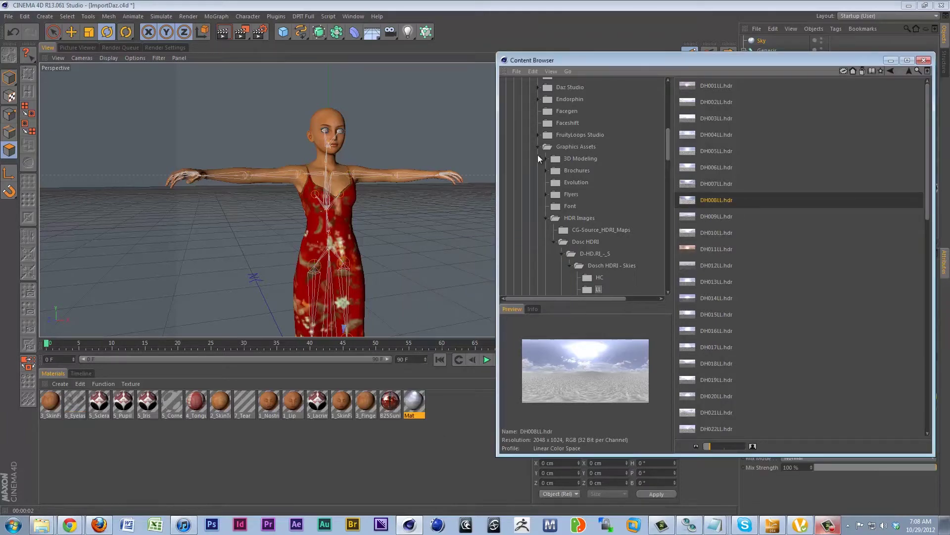
key(alt+F4)
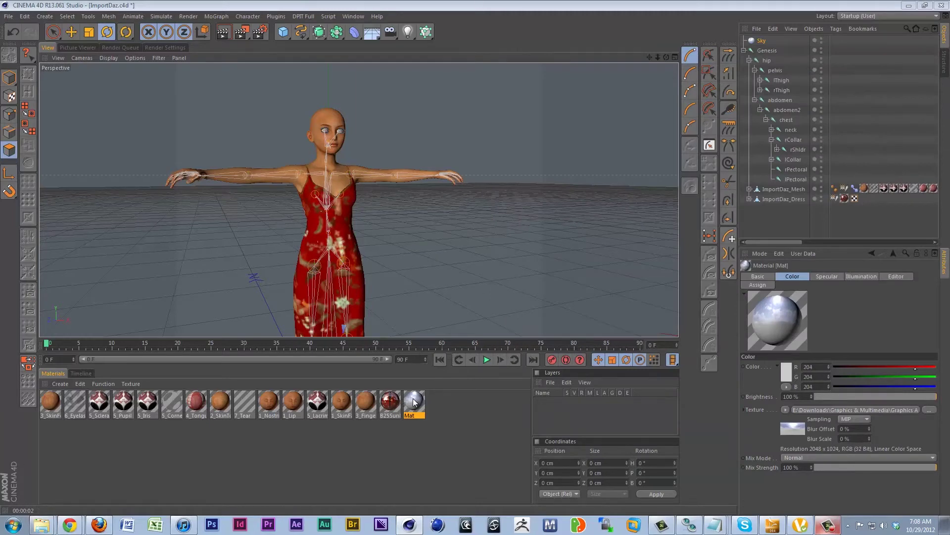
Step: Apply Mat to the Sky object and add Global Illumination in Render Settings
drag(414, 401, 765, 42)
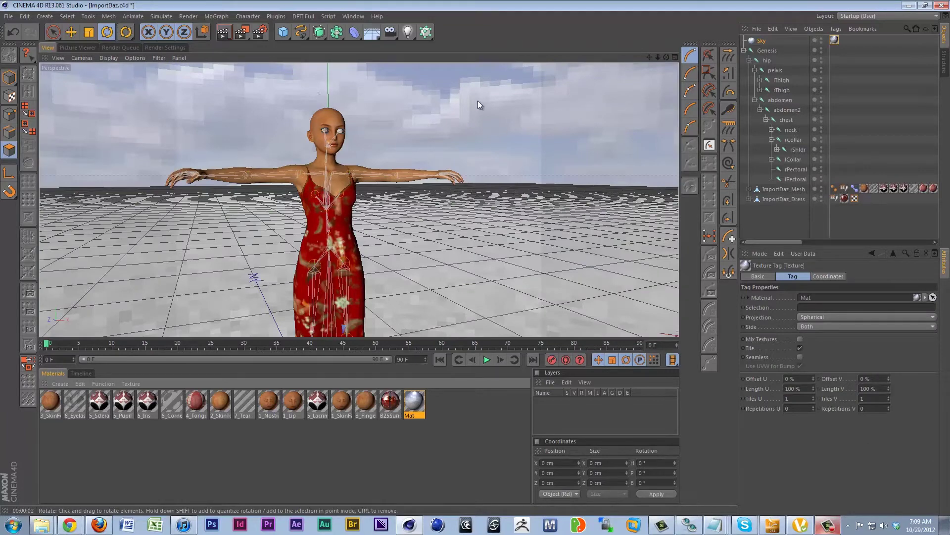
click(171, 46)
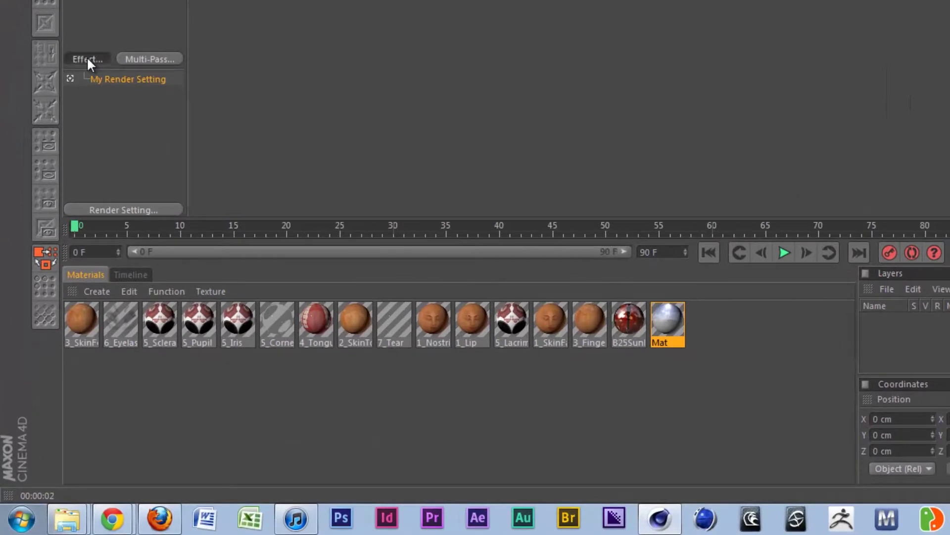
click(87, 59)
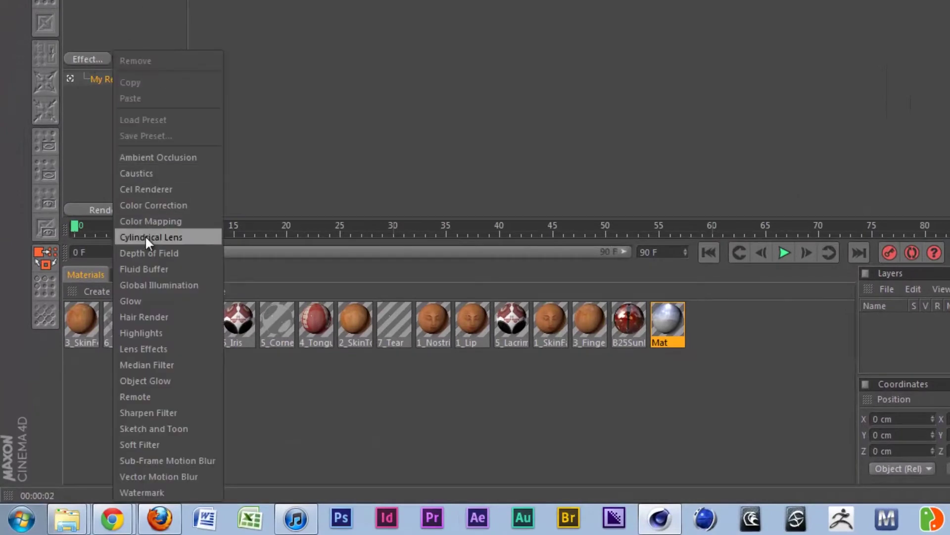
click(166, 285)
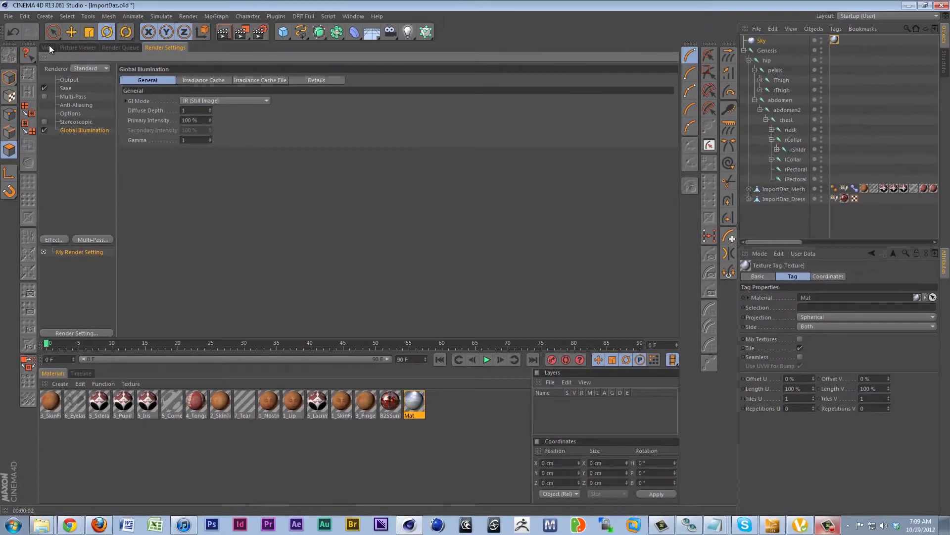
Step: Frame the figure in the perspective viewport and render the current view
click(49, 46)
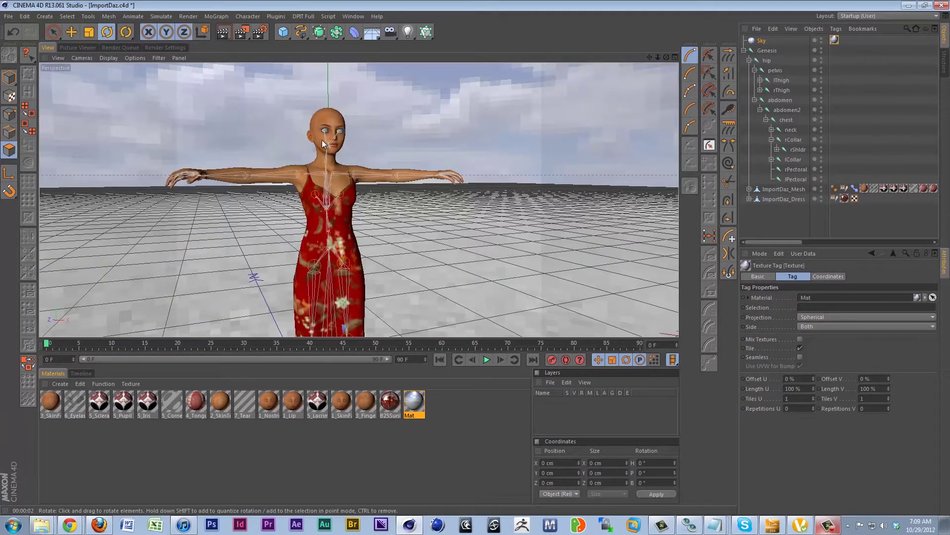
scroll(326, 169, up, 2)
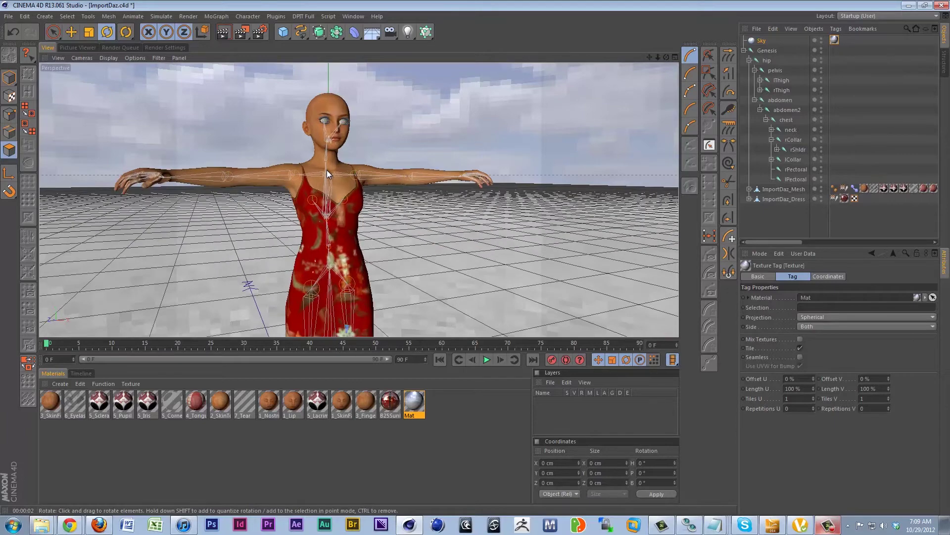
alt+drag(337, 161, 412, 236)
scroll(399, 206, up, 3)
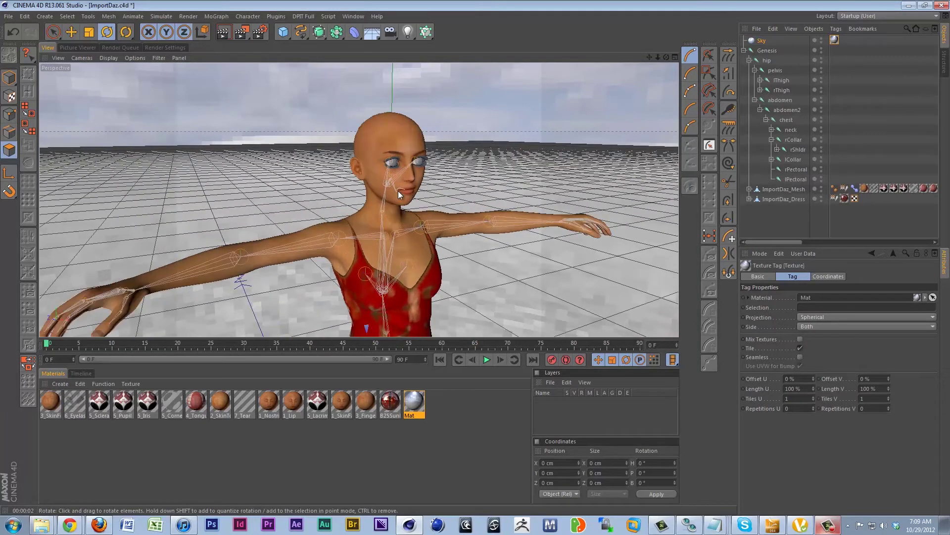
alt+drag(398, 191, 328, 225)
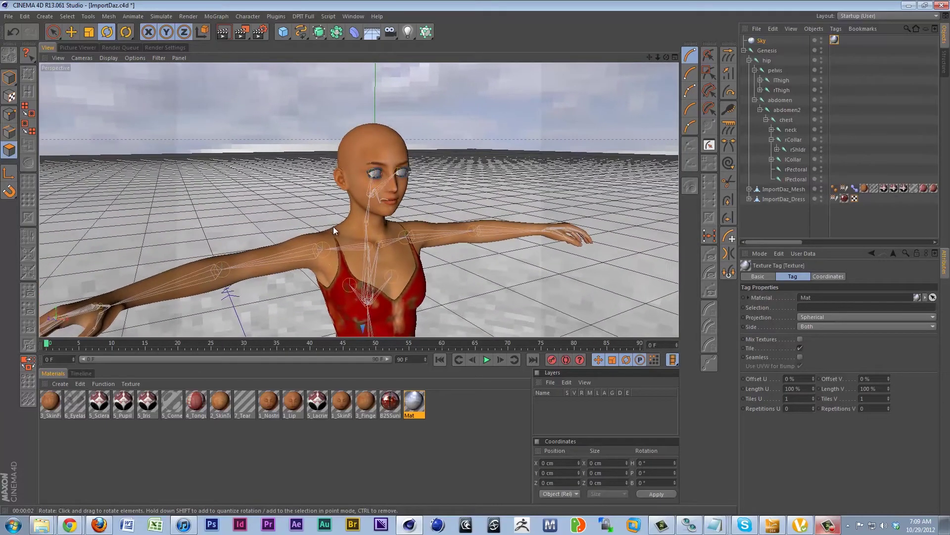
click(223, 34)
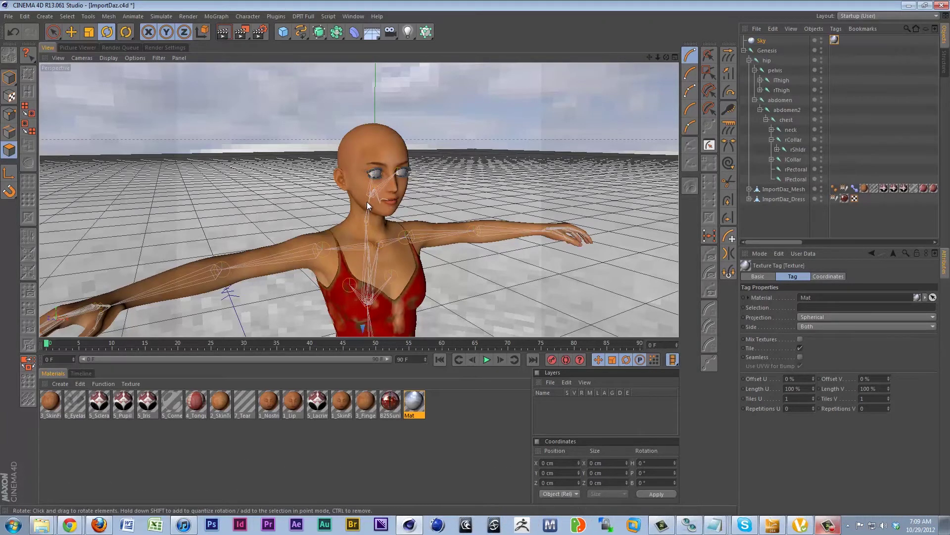
click(223, 33)
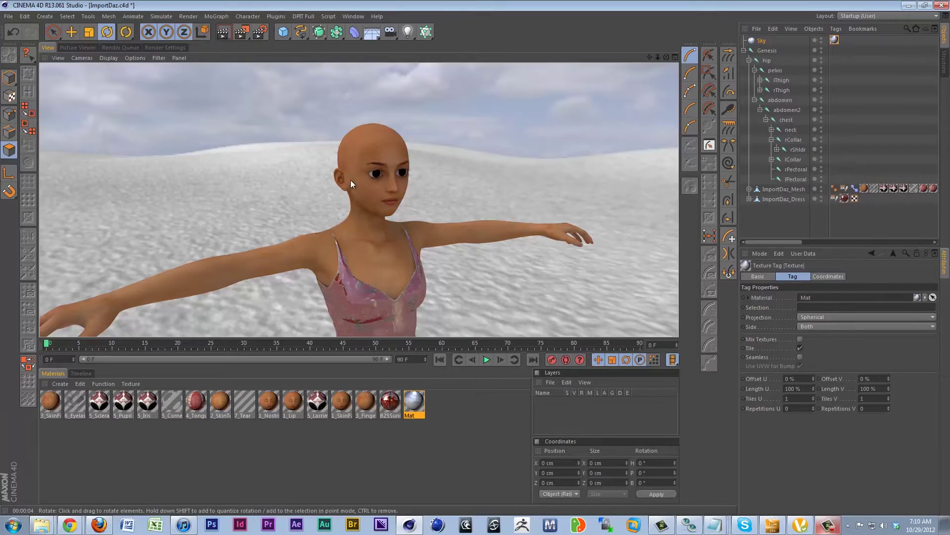
click(356, 280)
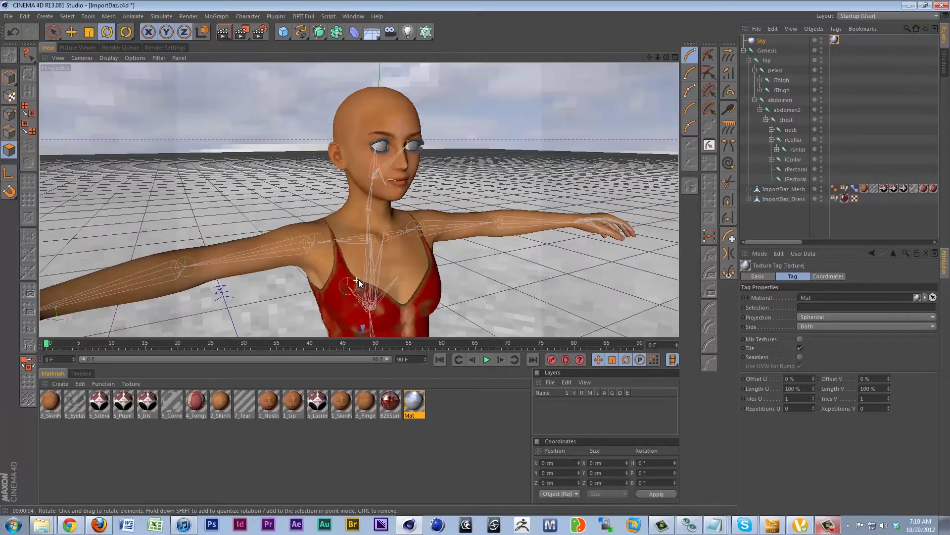
alt+middle_drag(370, 290, 366, 197)
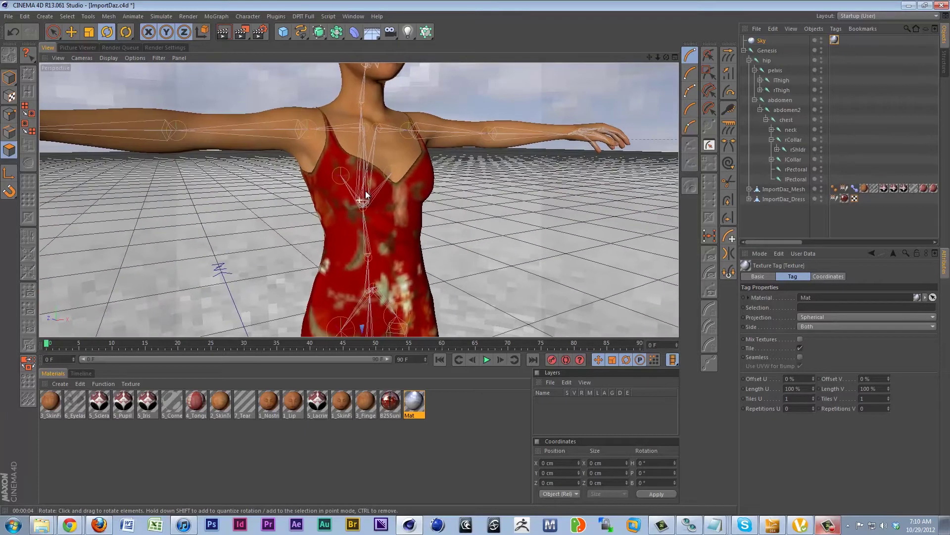
scroll(367, 197, down, 3)
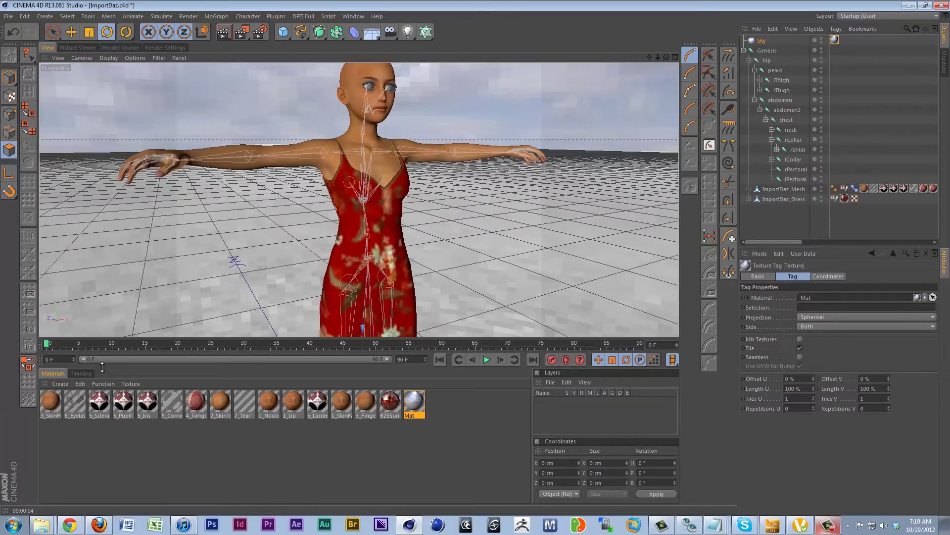
Step: Switch off the Specular and Specular Color channels on the B25SunDress material
click(389, 401)
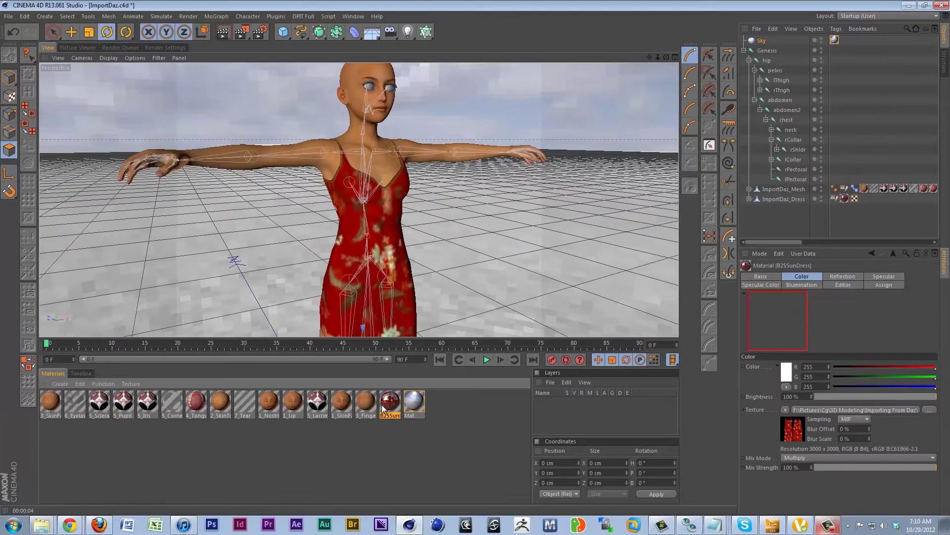
click(837, 276)
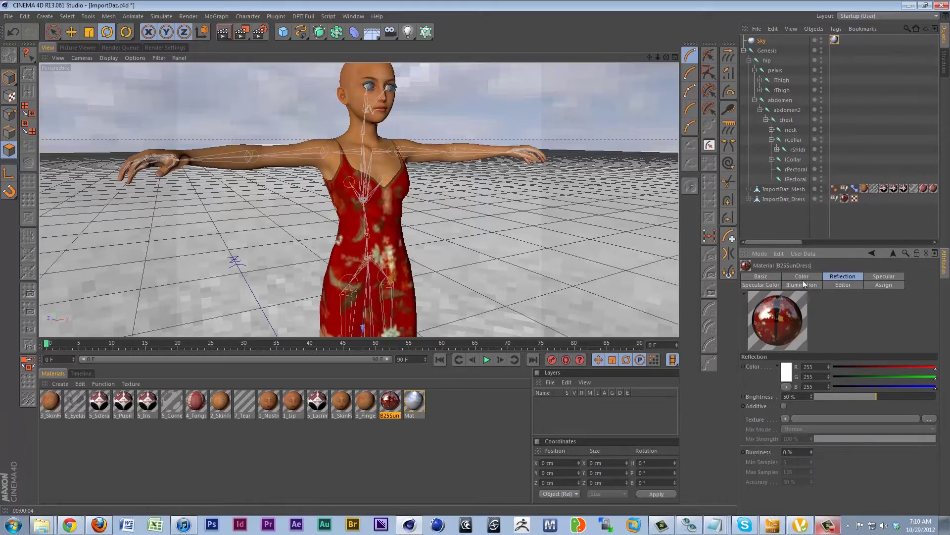
click(777, 276)
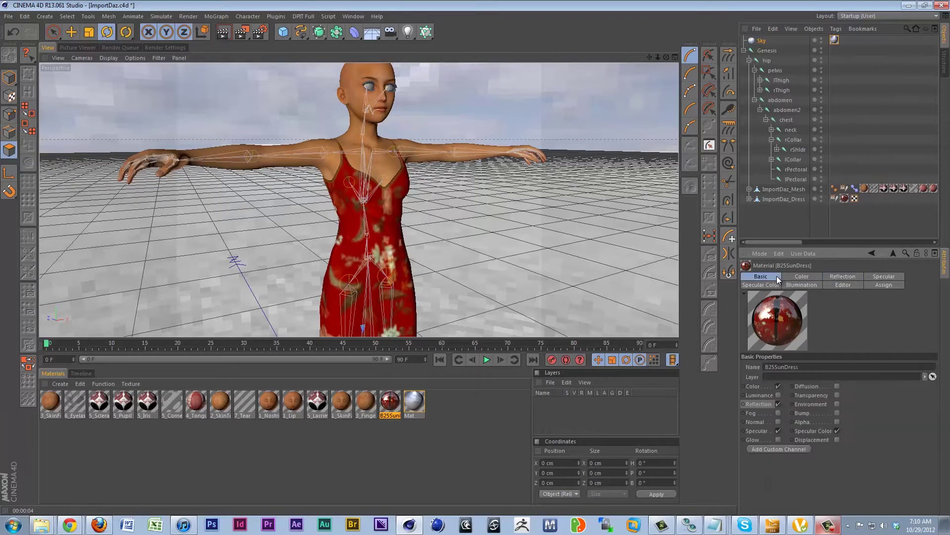
click(777, 429)
click(836, 430)
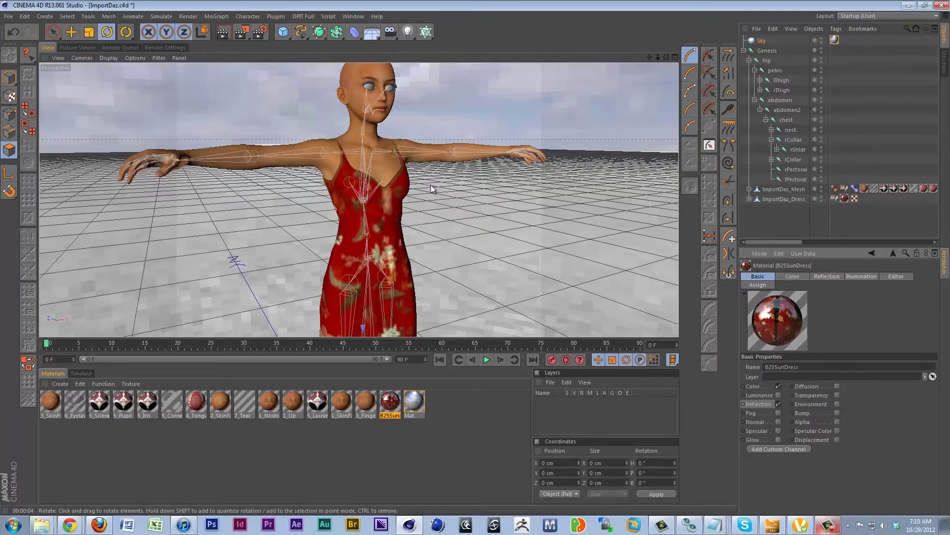
alt+drag(428, 198, 428, 220)
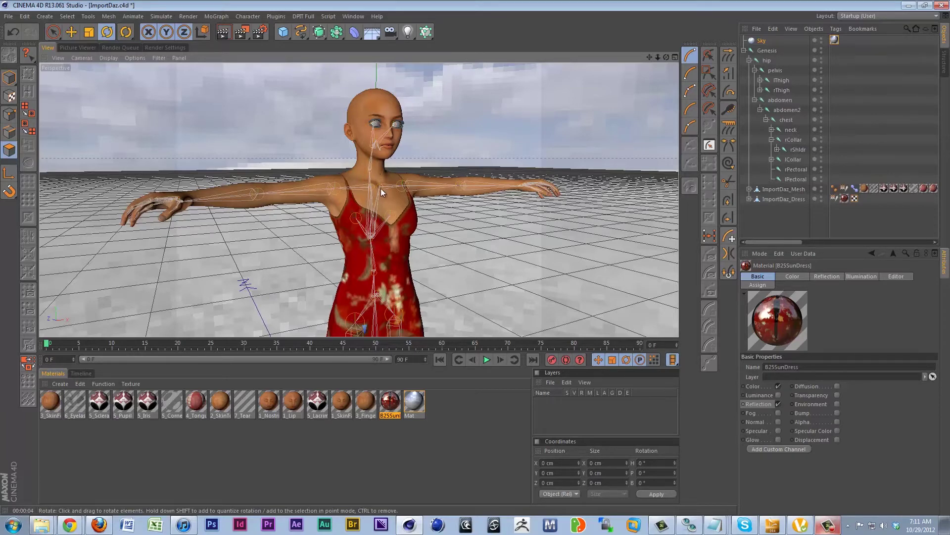
scroll(381, 188, up, 2)
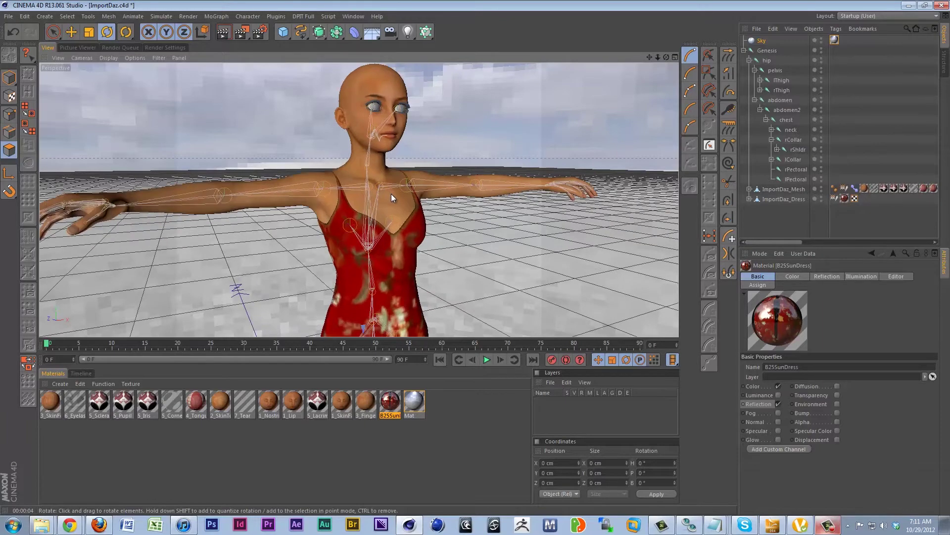
alt+drag(391, 194, 365, 198)
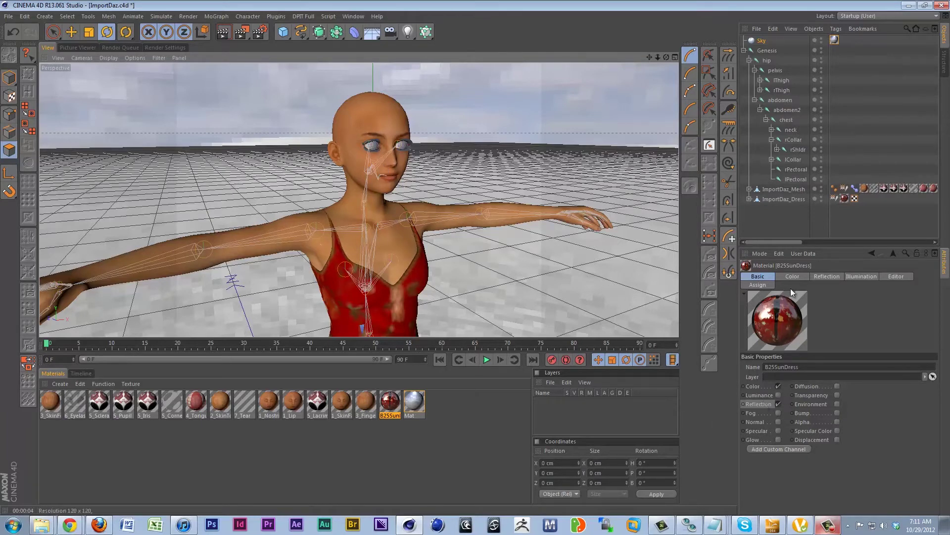
Step: Set the dress reflection to 10% brightness and 3% blurriness
click(827, 276)
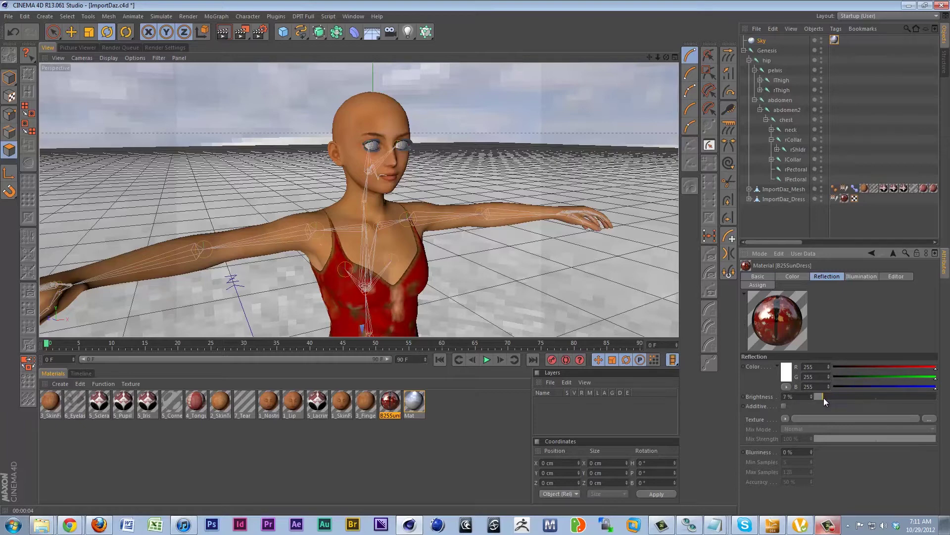
drag(823, 397, 827, 398)
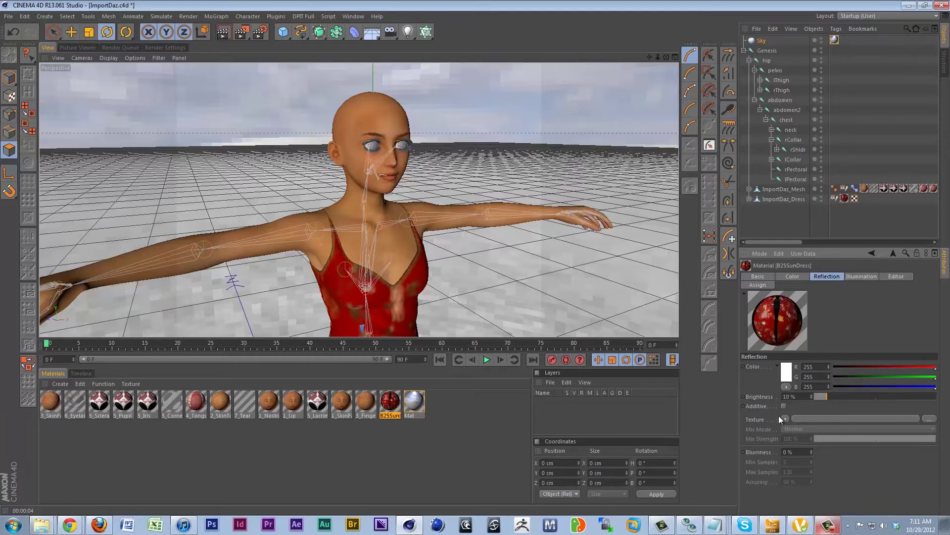
drag(813, 452, 812, 450)
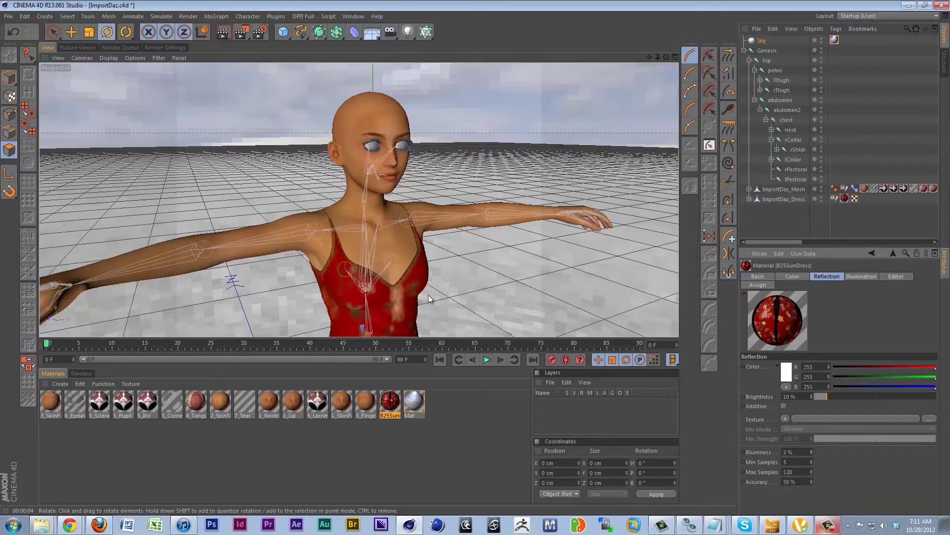
Step: Frame the character's head and torso and start a live render preview
alt+drag(453, 291, 460, 262)
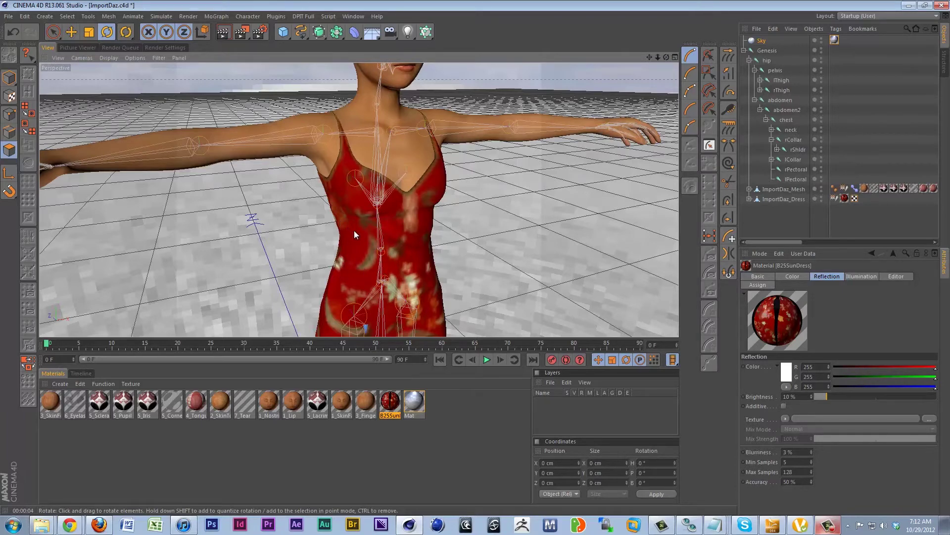
alt+middle_drag(354, 230, 347, 284)
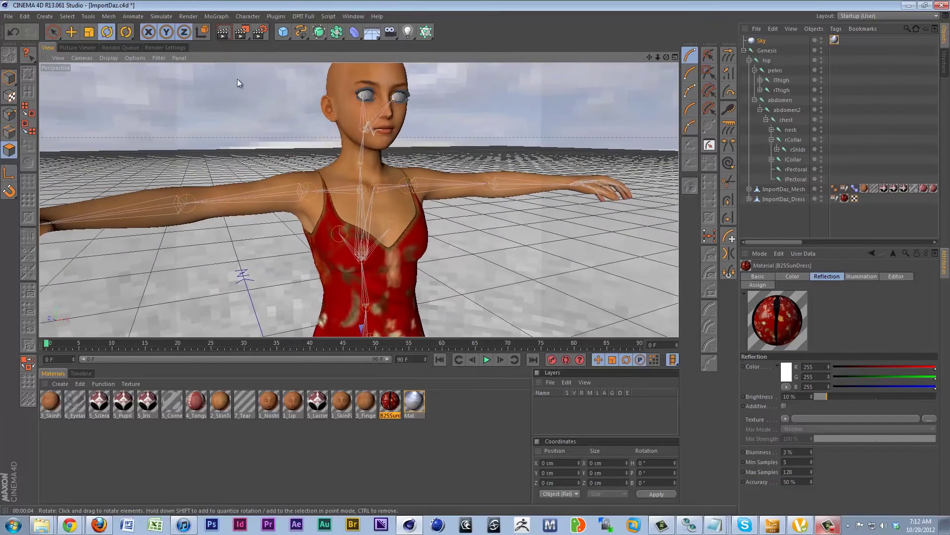
click(224, 32)
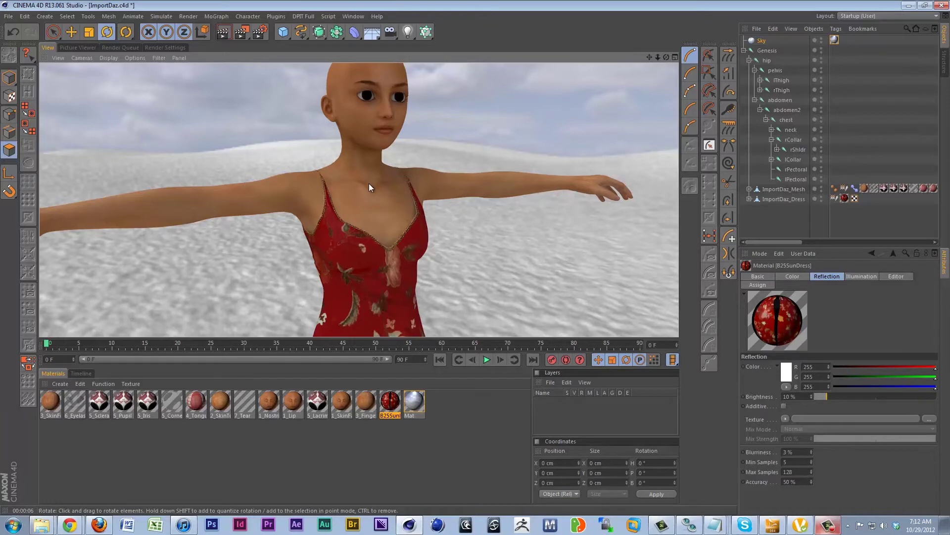
scroll(370, 188, down, 3)
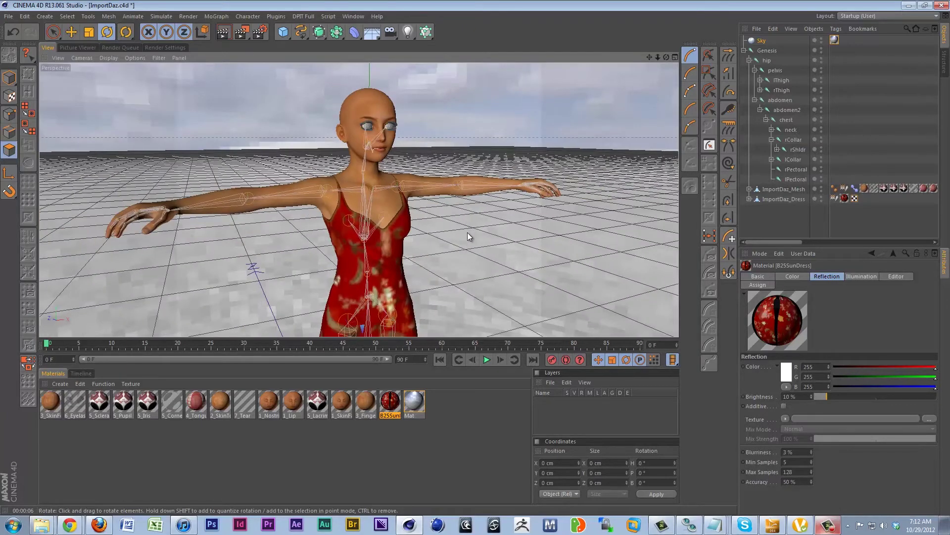
alt+drag(467, 232, 386, 234)
scroll(364, 209, up, 5)
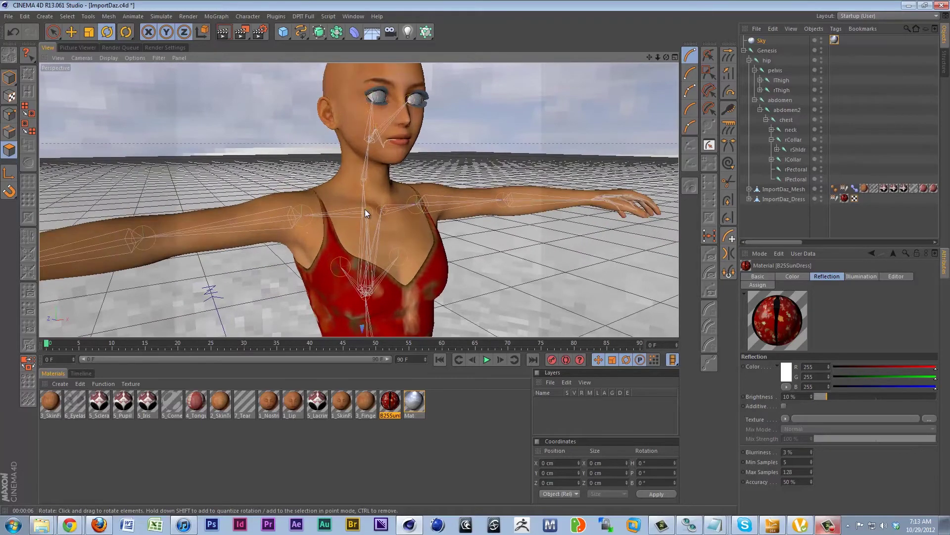
scroll(374, 251, down, 4)
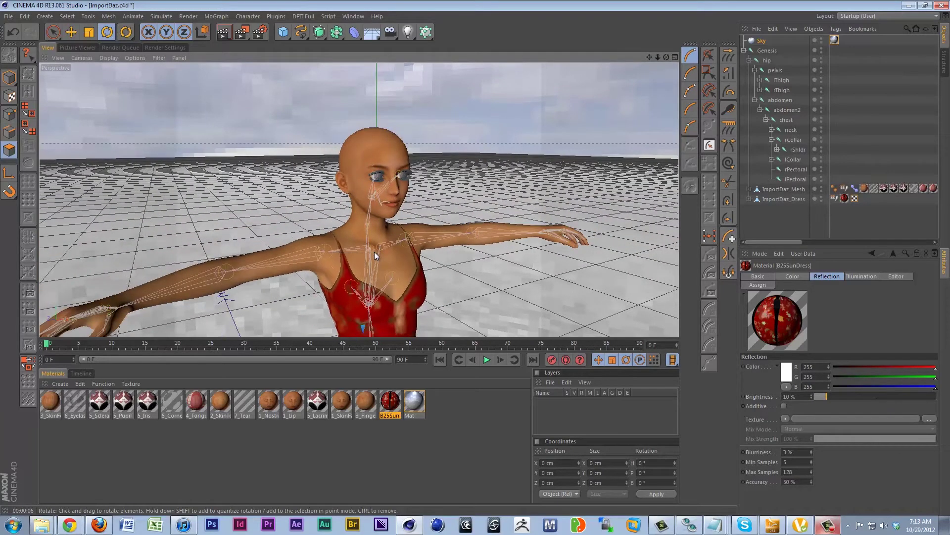
scroll(370, 243, up, 3)
alt+drag(371, 227, 351, 223)
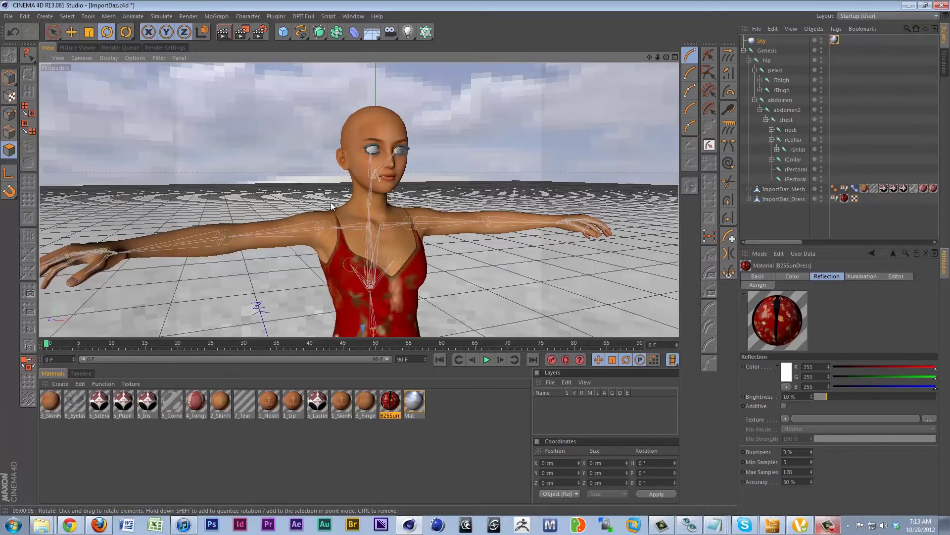
mouse_move(319, 172)
alt+mouse_down()
mouse_move(343, 190)
mouse_move(340, 233)
mouse_move(342, 182)
mouse_move(292, 164)
mouse_move(331, 162)
mouse_move(319, 164)
alt+mouse_up()
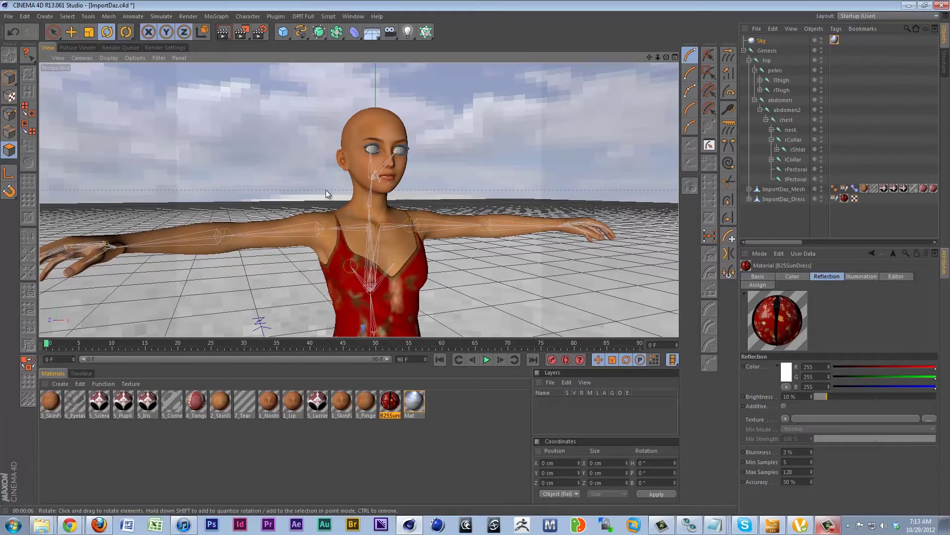
scroll(326, 189, up, 2)
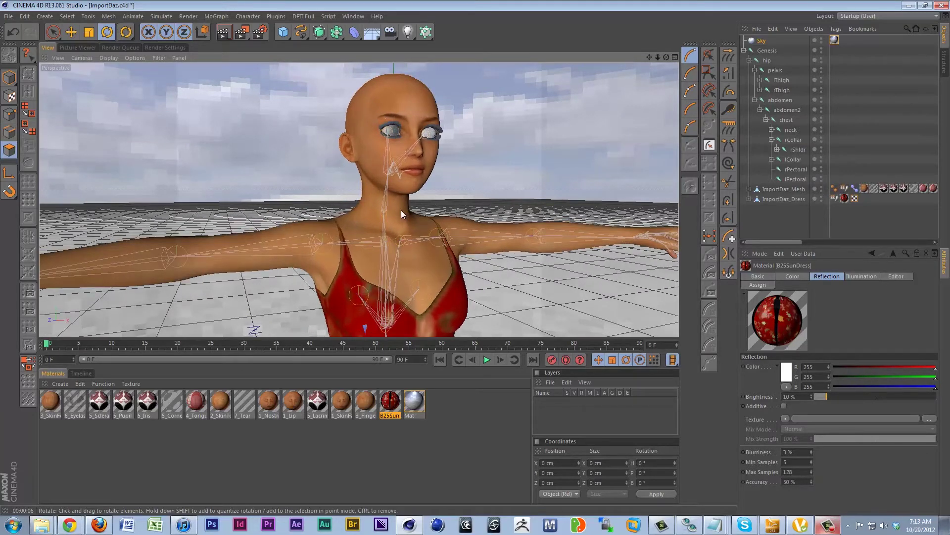
alt+drag(401, 210, 344, 219)
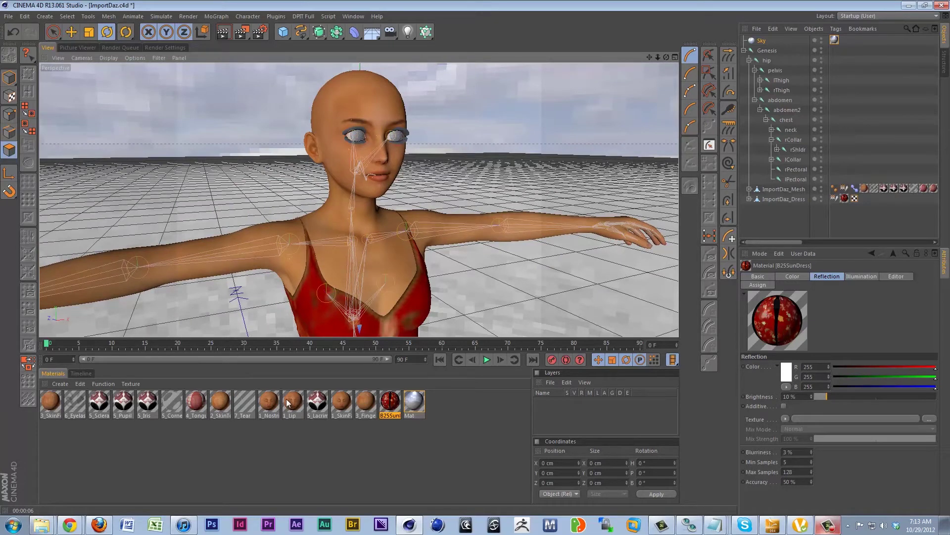
Step: Check the skin materials, then enable the Luminance channel on 1_SkinFace
click(50, 403)
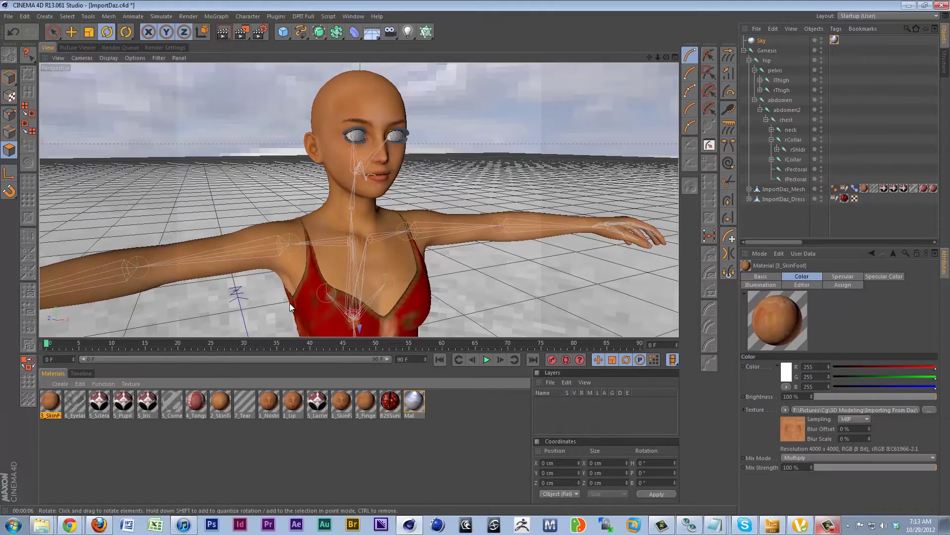
click(218, 404)
click(269, 401)
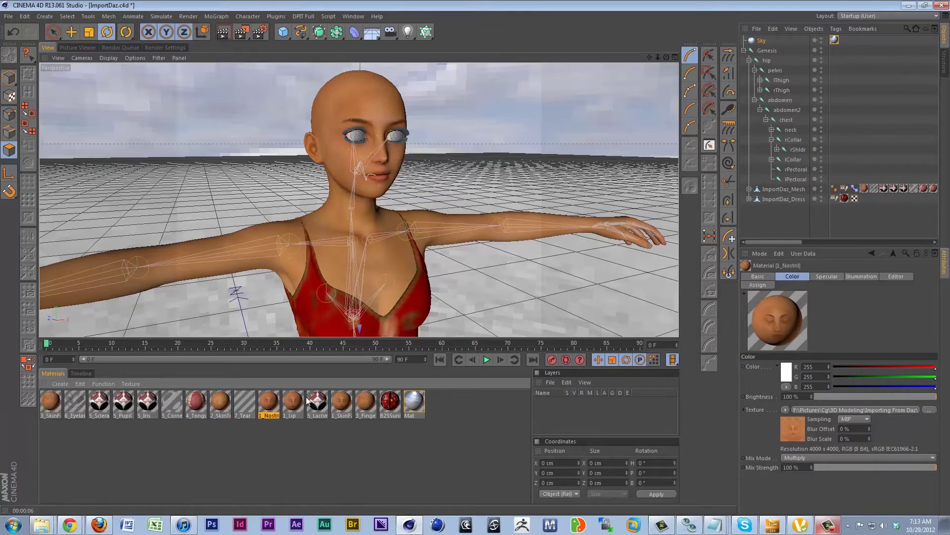
click(335, 401)
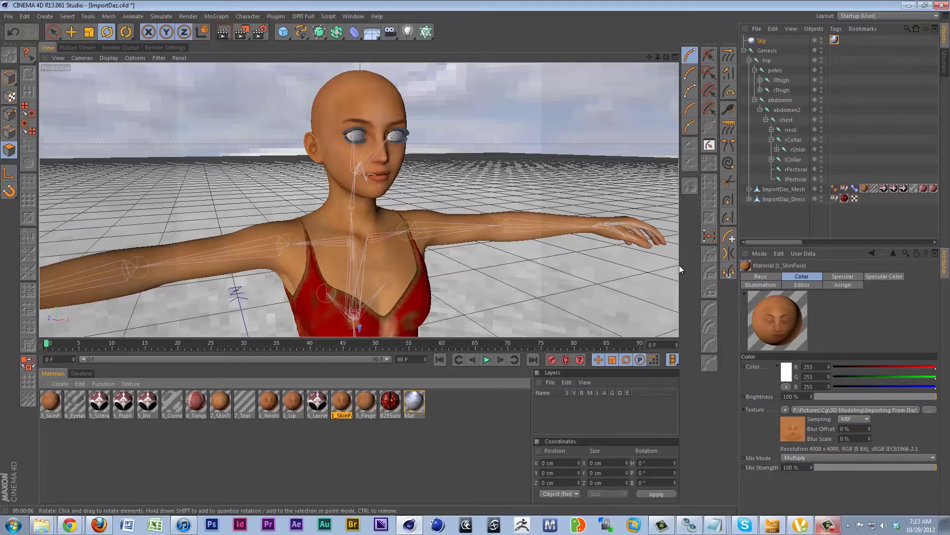
click(753, 276)
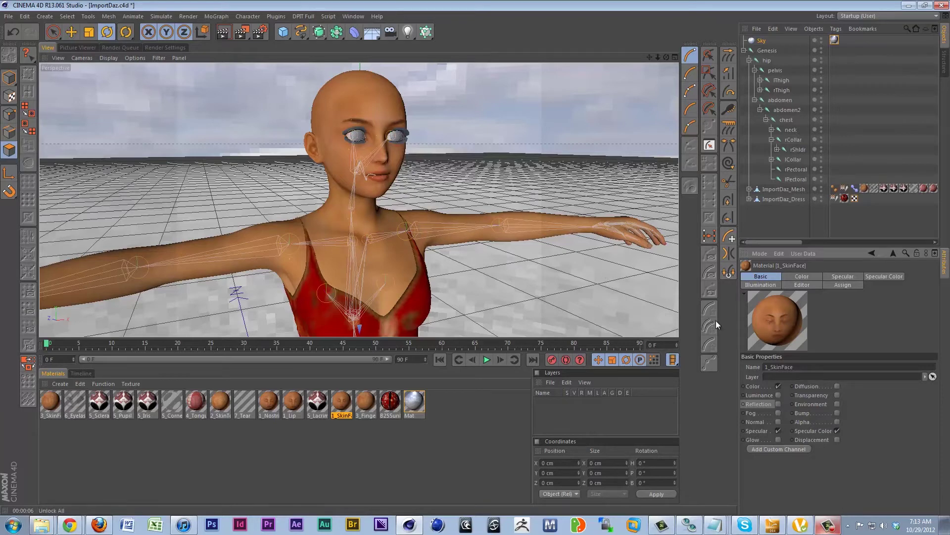
click(778, 395)
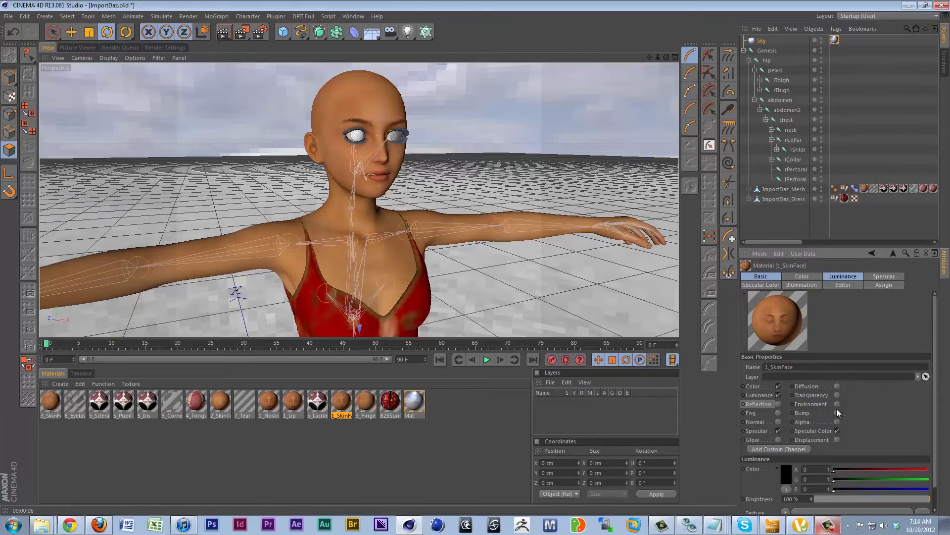
Step: Set the face luminance colour to pure white, R, G and B all 255
scroll(916, 402, down, 2)
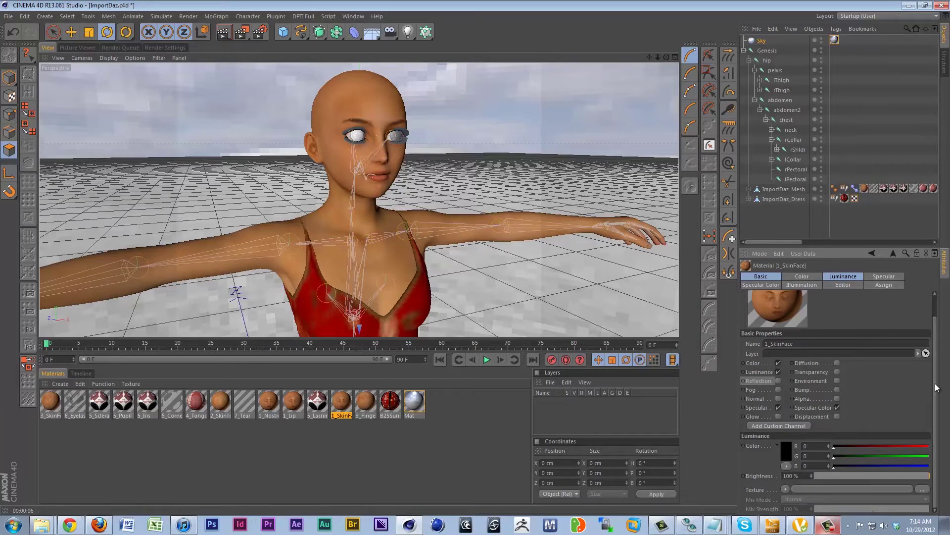
scroll(935, 387, up, 1)
scroll(936, 388, down, 1)
drag(834, 446, 931, 448)
click(834, 455)
drag(837, 456, 931, 457)
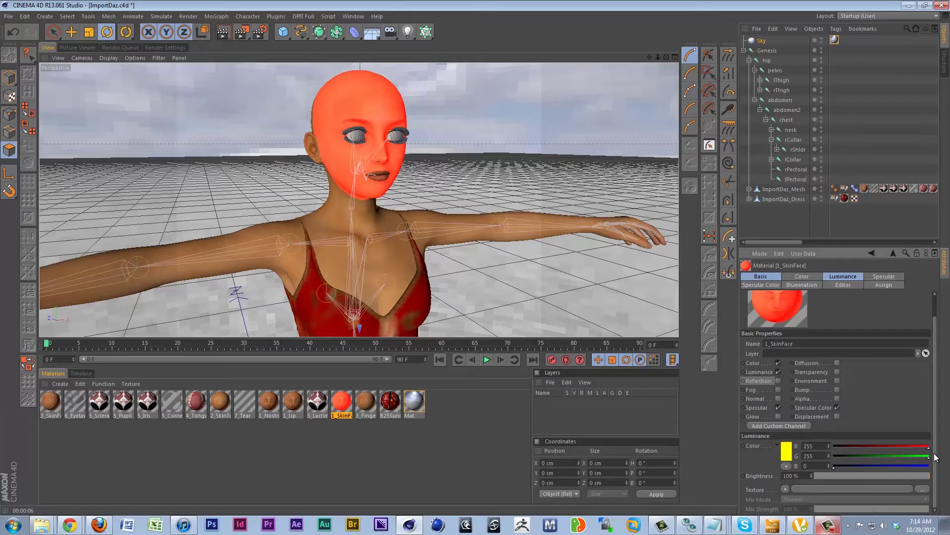
drag(835, 469, 931, 466)
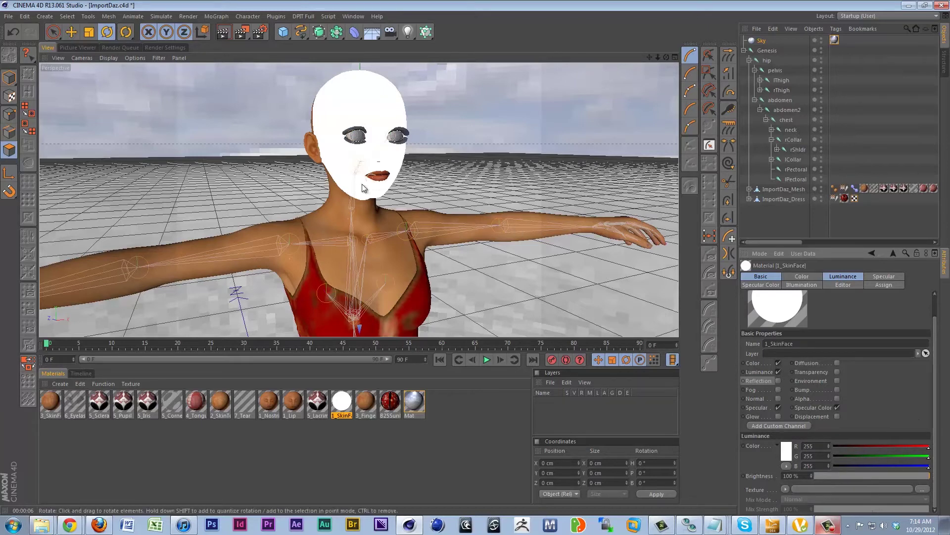
click(785, 489)
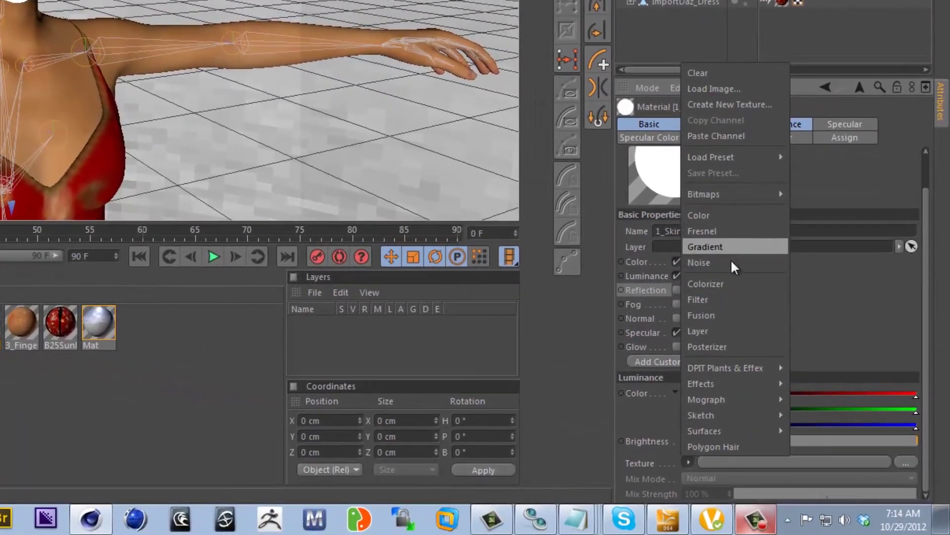
Step: Make the luminance texture a Layer shader and add a Fusion layer to it
click(729, 330)
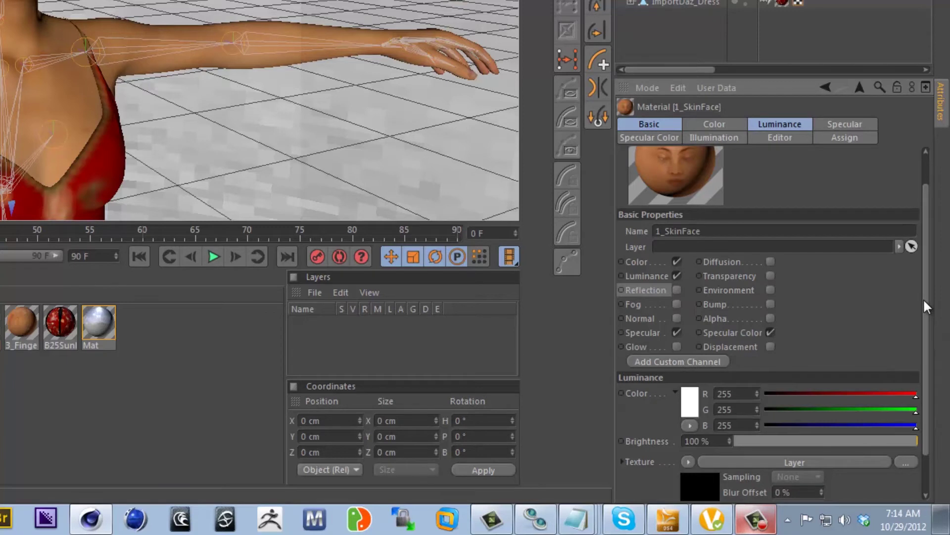
scroll(930, 312, down, 2)
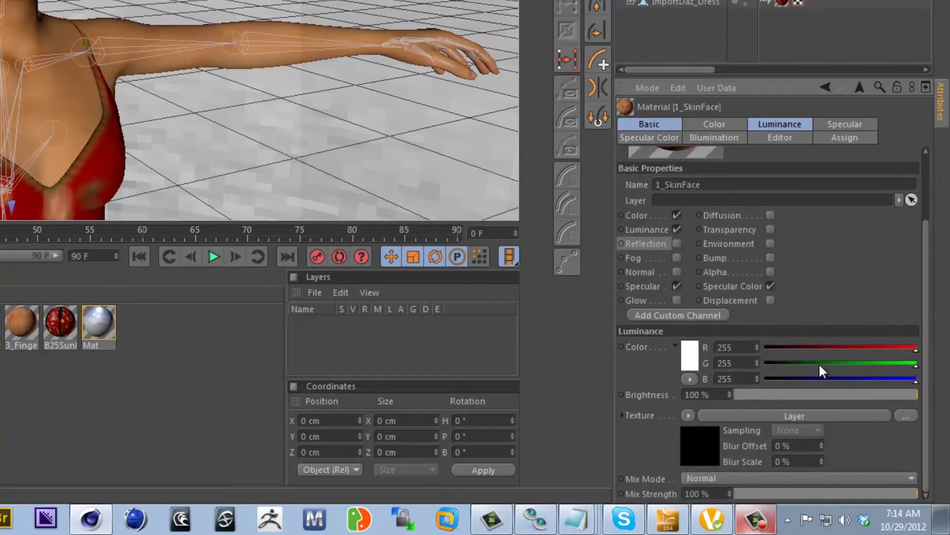
click(790, 417)
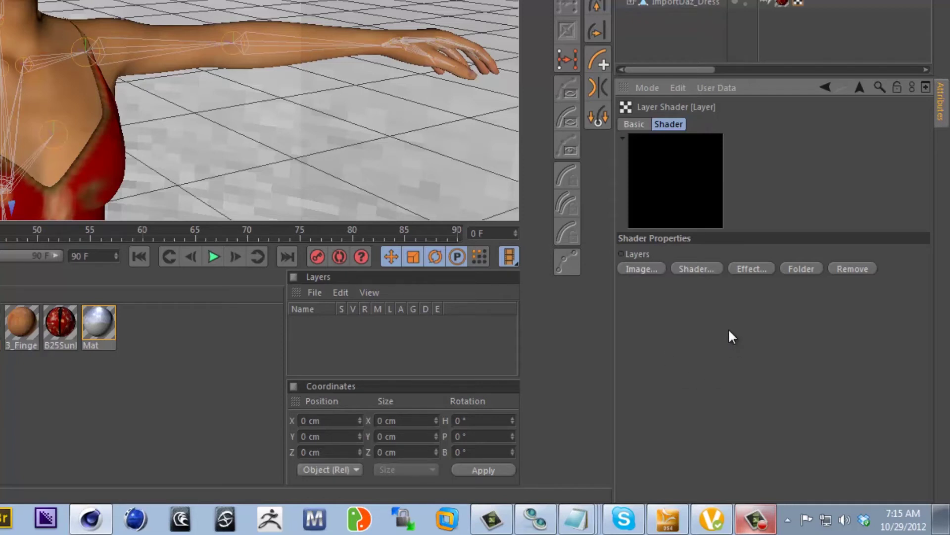
click(700, 268)
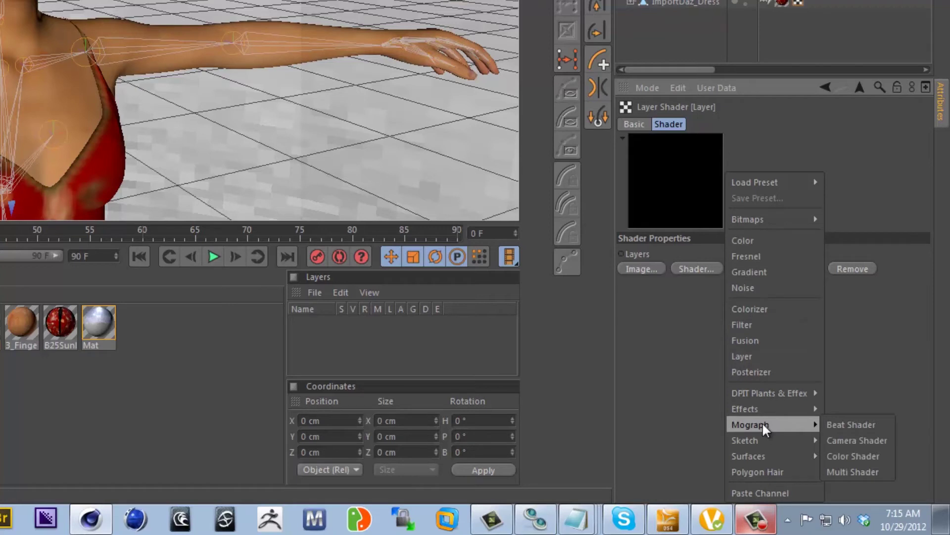
click(741, 340)
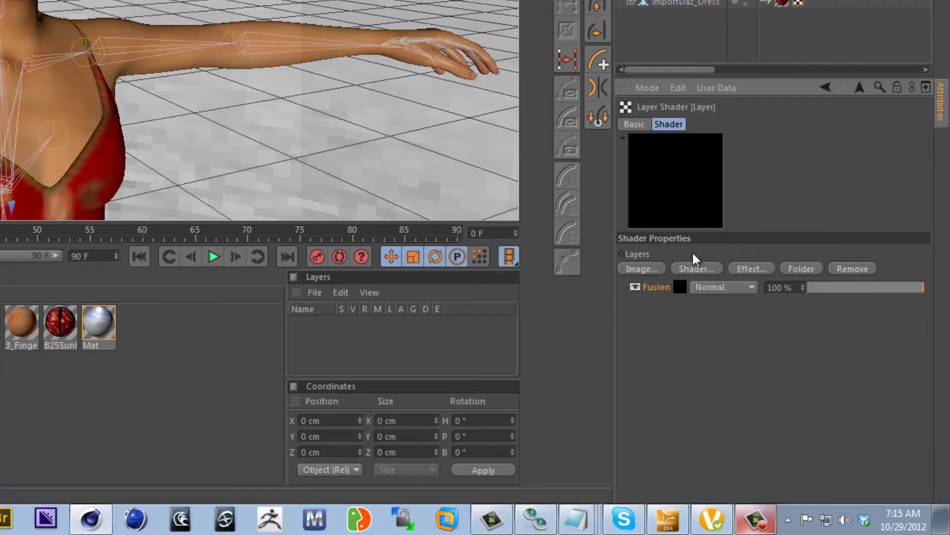
Step: Put a Lumas shader from Effects into the Fusion layer's Base Channel
click(678, 287)
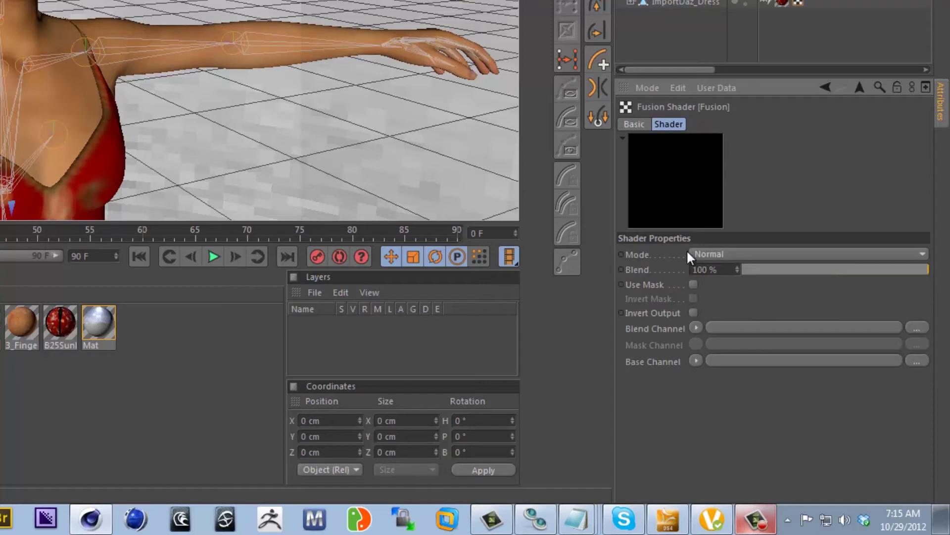
click(696, 360)
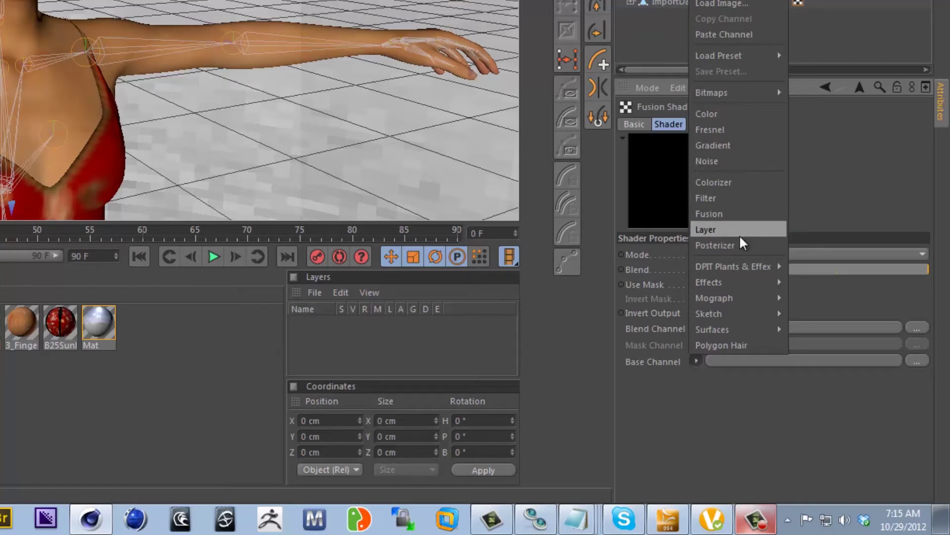
mouse_move(749, 266)
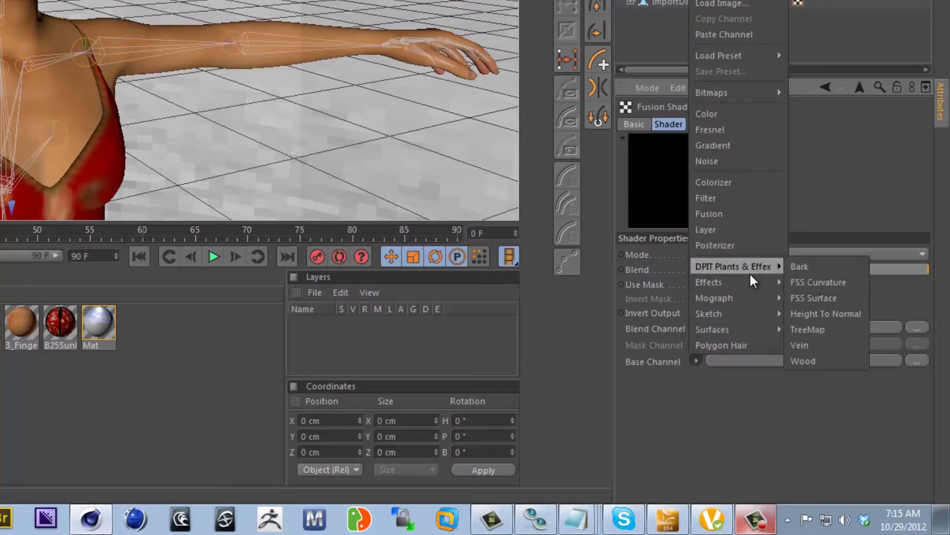
mouse_move(752, 283)
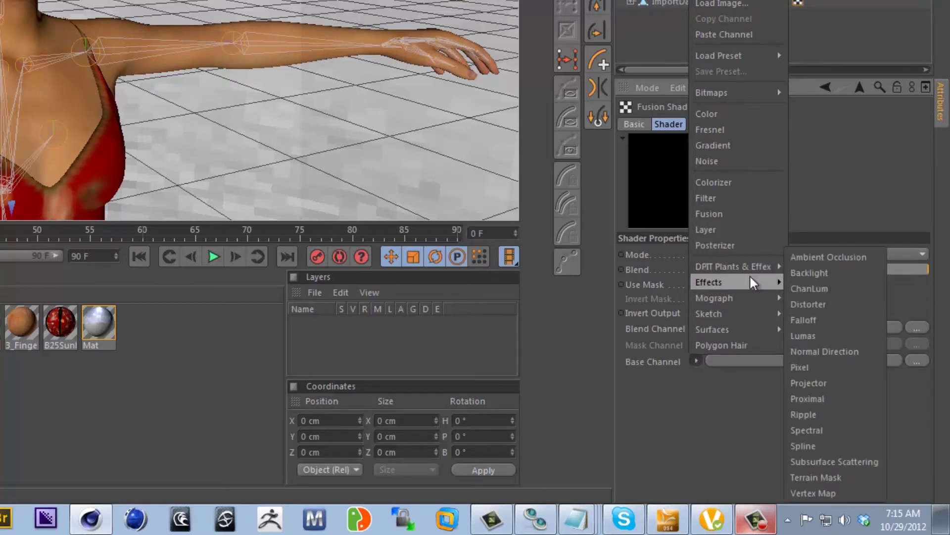
click(827, 335)
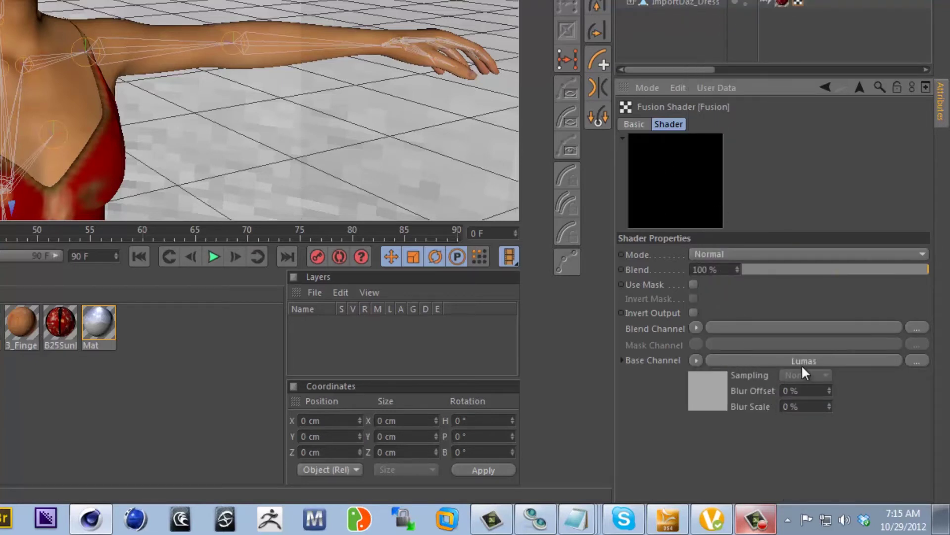
Step: Deactivate Specular 1, 2 and 3 in the Lumas shader
click(823, 362)
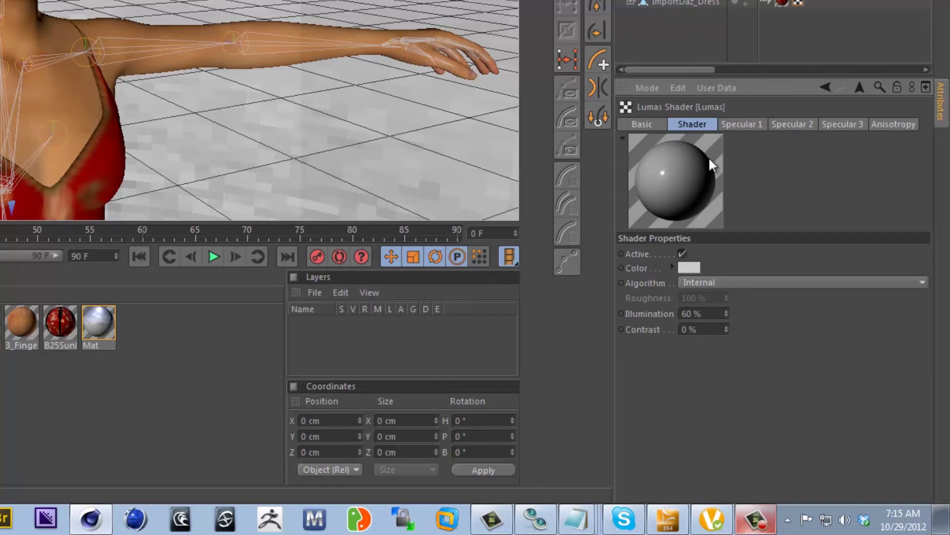
click(741, 124)
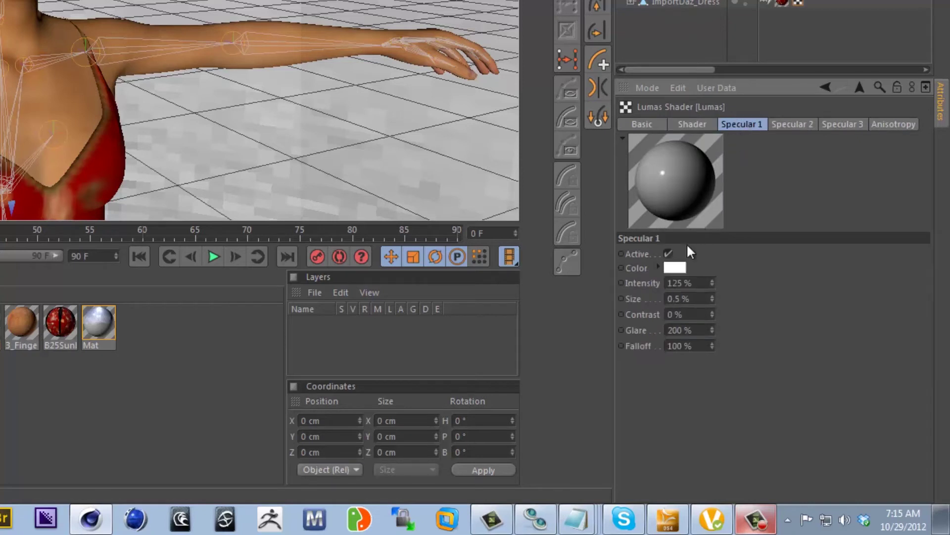
click(669, 254)
click(785, 124)
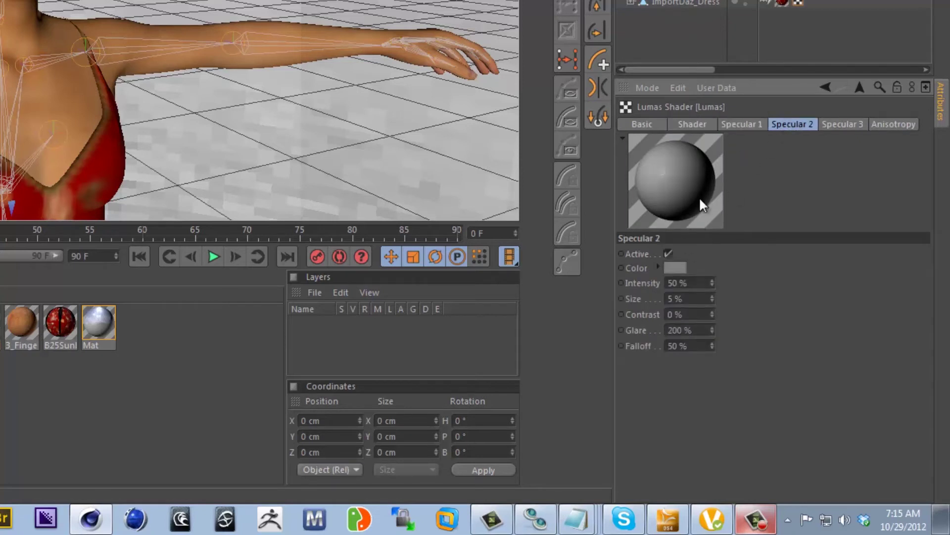
click(668, 253)
click(831, 124)
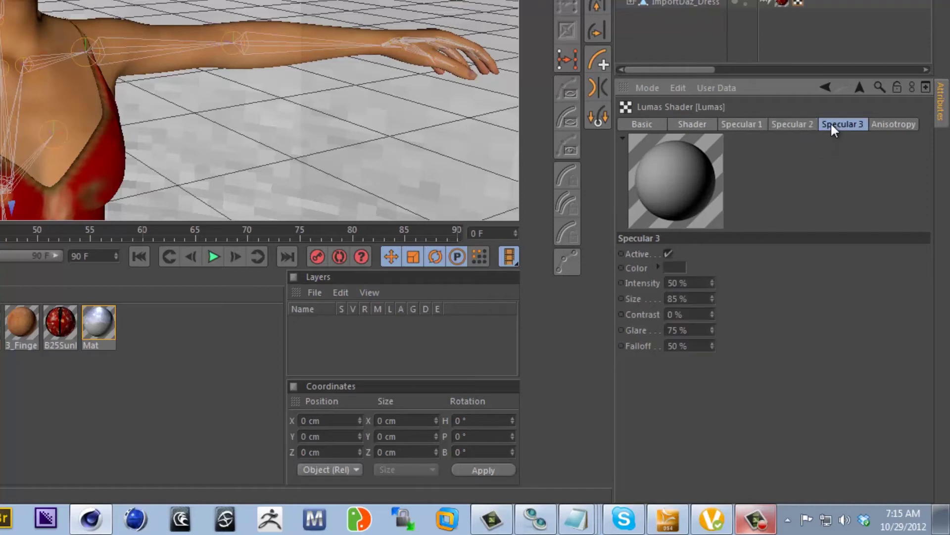
click(668, 253)
Step: Set the Lumas shader to Oren Nayar with 200% roughness and 110% illumination
click(692, 124)
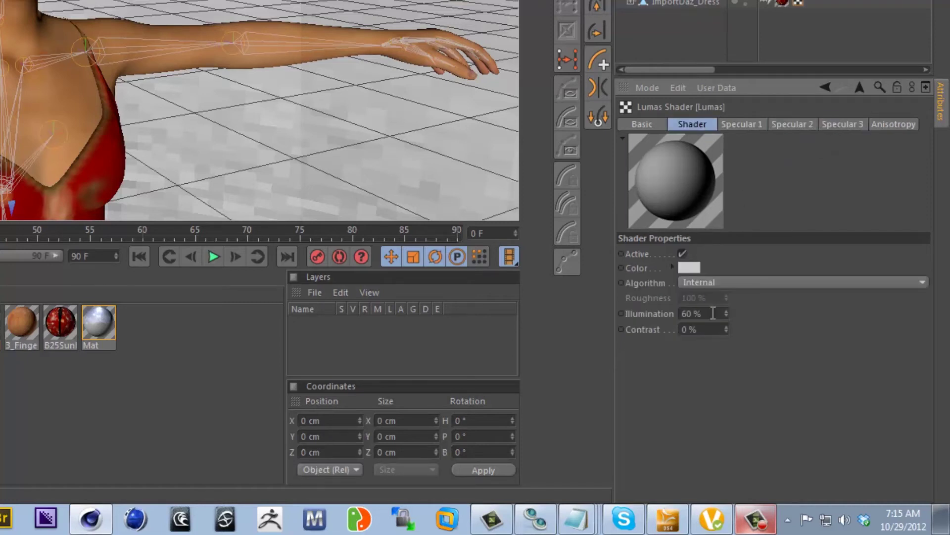
click(711, 283)
click(708, 311)
click(713, 297)
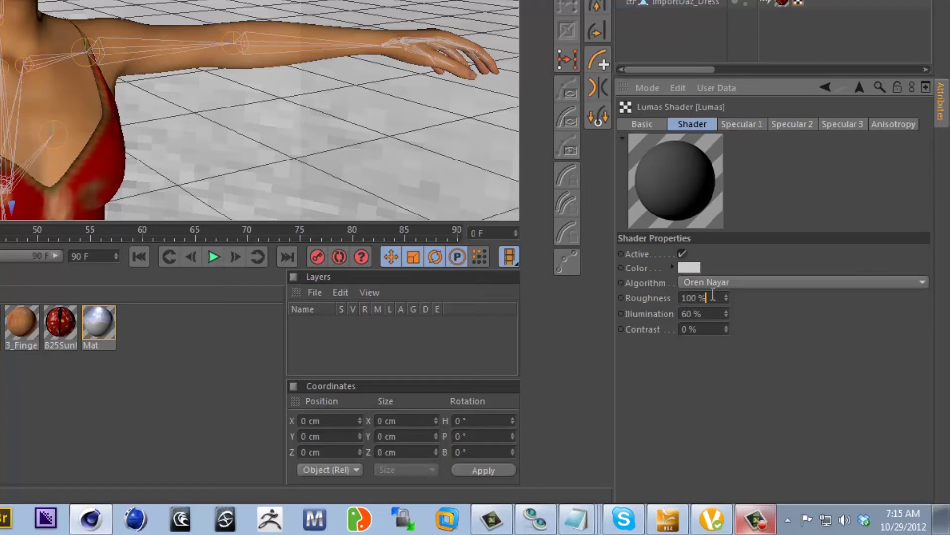
double_click(713, 297)
text(200)
click(706, 313)
double_click(692, 313)
text(110)
click(714, 298)
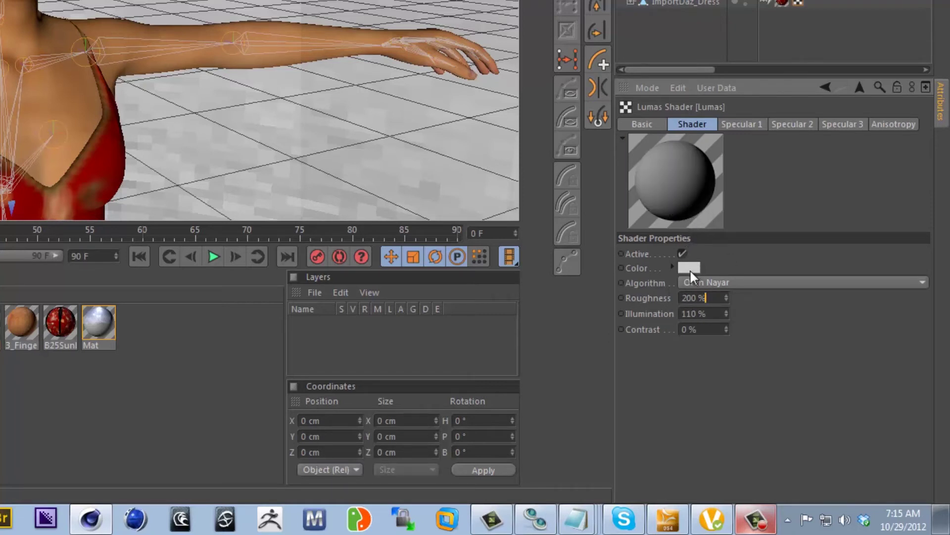
Step: Set the Lumas shader colour to pure white
click(698, 267)
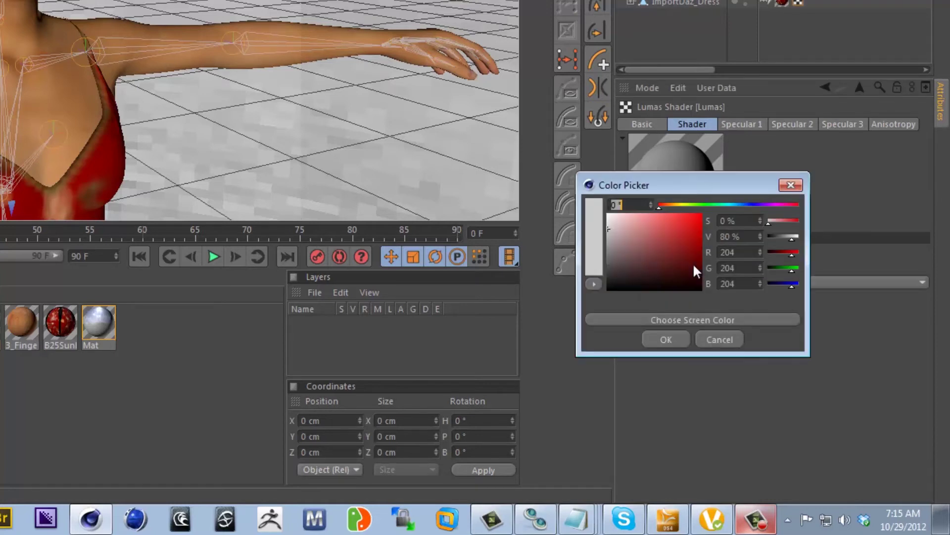
drag(658, 234, 561, 209)
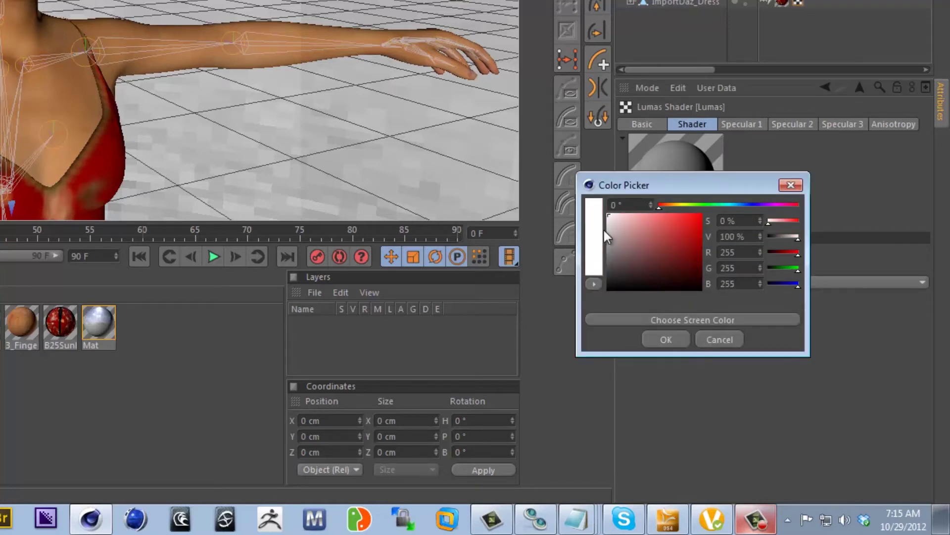
drag(626, 243, 459, 133)
click(627, 253)
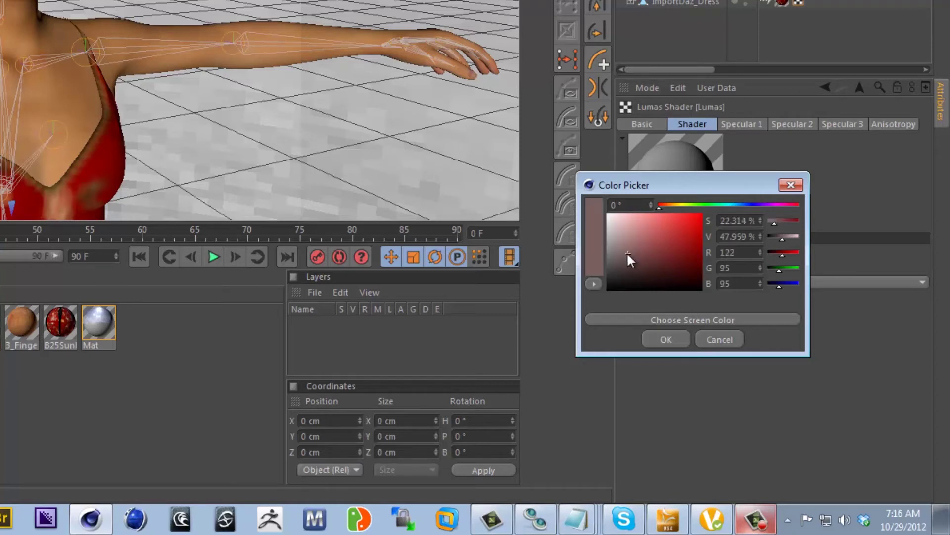
click(608, 216)
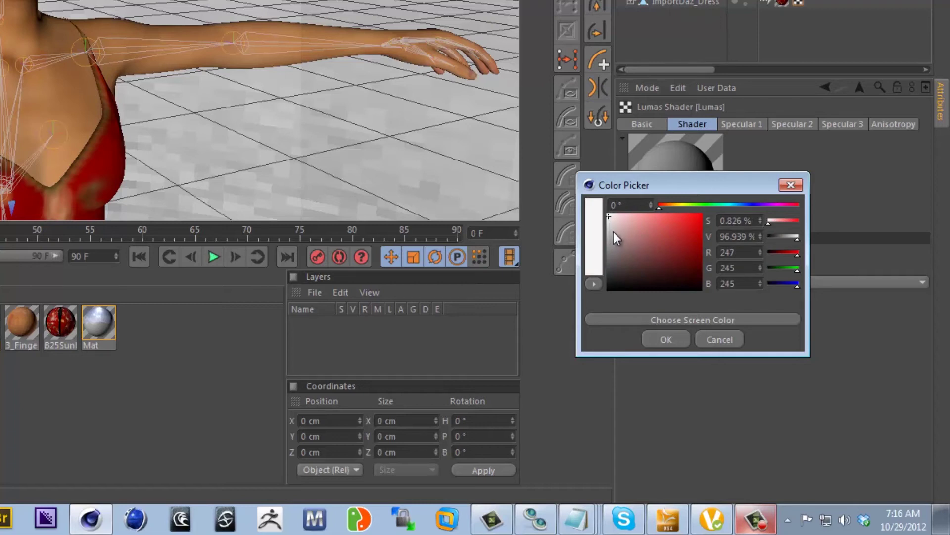
click(620, 217)
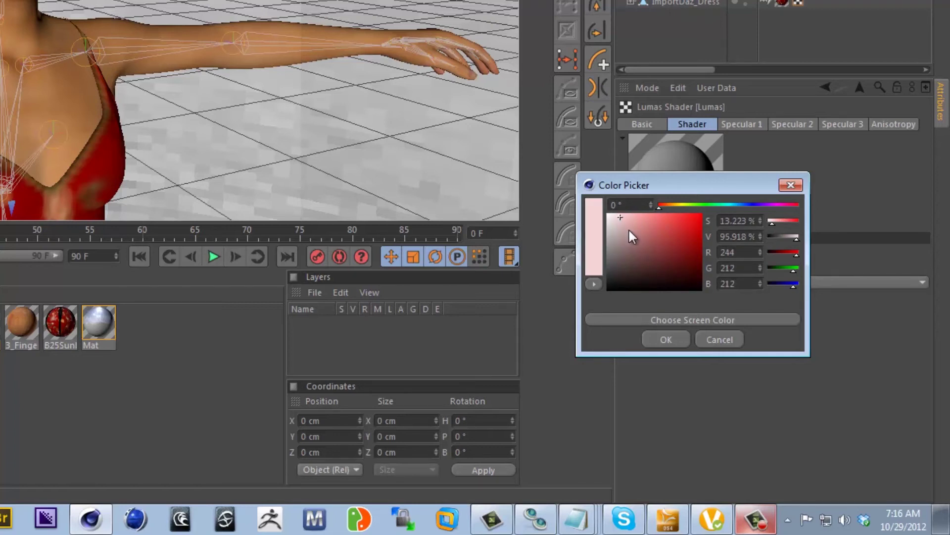
drag(620, 215, 618, 213)
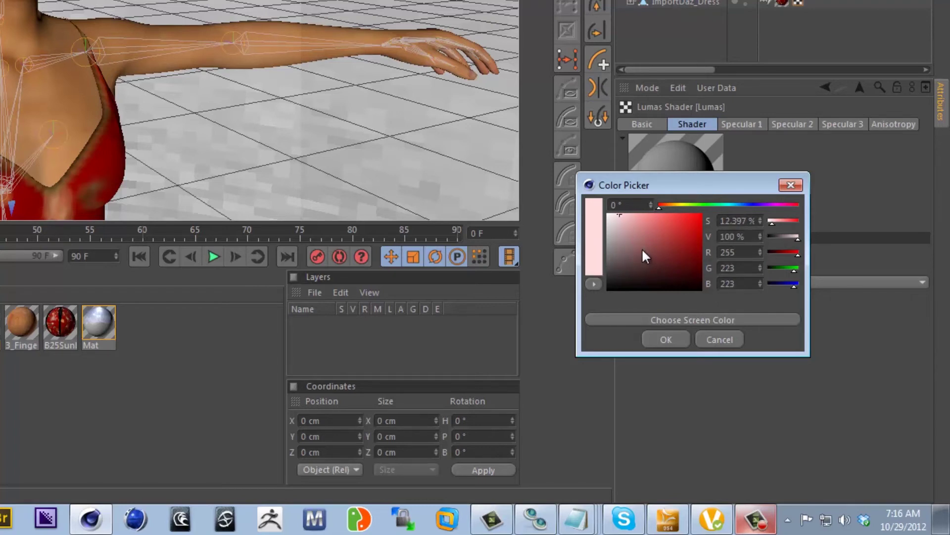
mouse_move(652, 251)
mouse_down()
mouse_move(622, 239)
mouse_move(563, 183)
mouse_up()
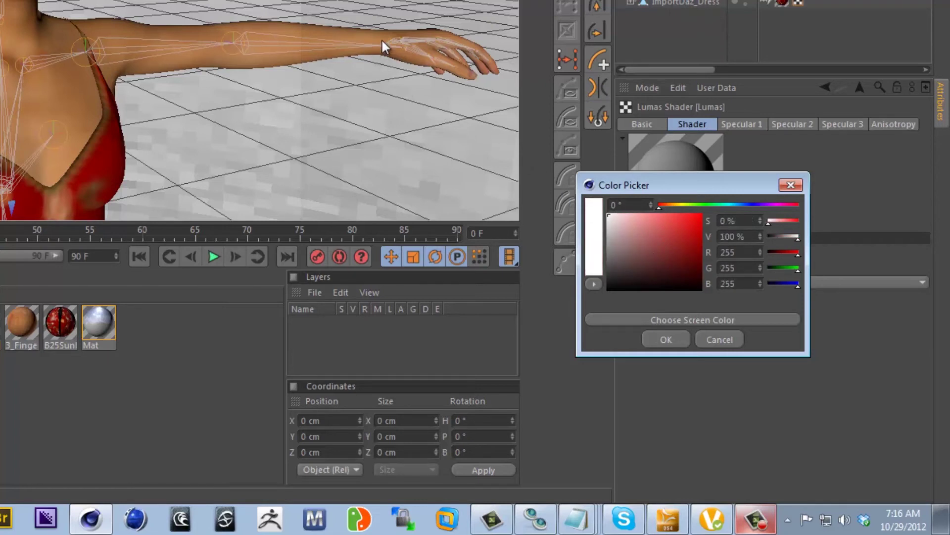
mouse_move(382, 44)
mouse_down()
mouse_move(336, 4)
mouse_move(297, 17)
mouse_move(250, 62)
mouse_move(158, 261)
mouse_move(155, 90)
mouse_up()
click(664, 338)
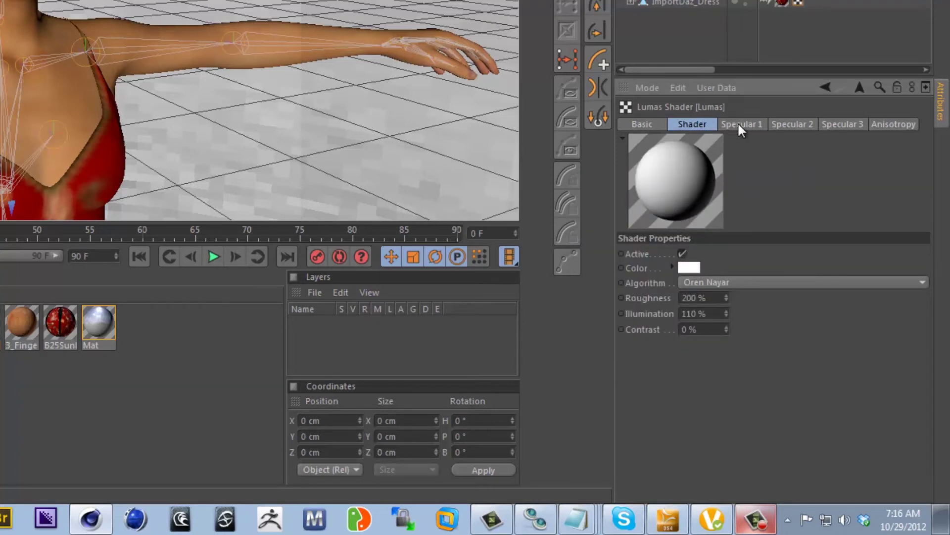
Step: Set the parent Fusion shader to Multiply mode and load a Fresnel shader as its blend channel
click(860, 89)
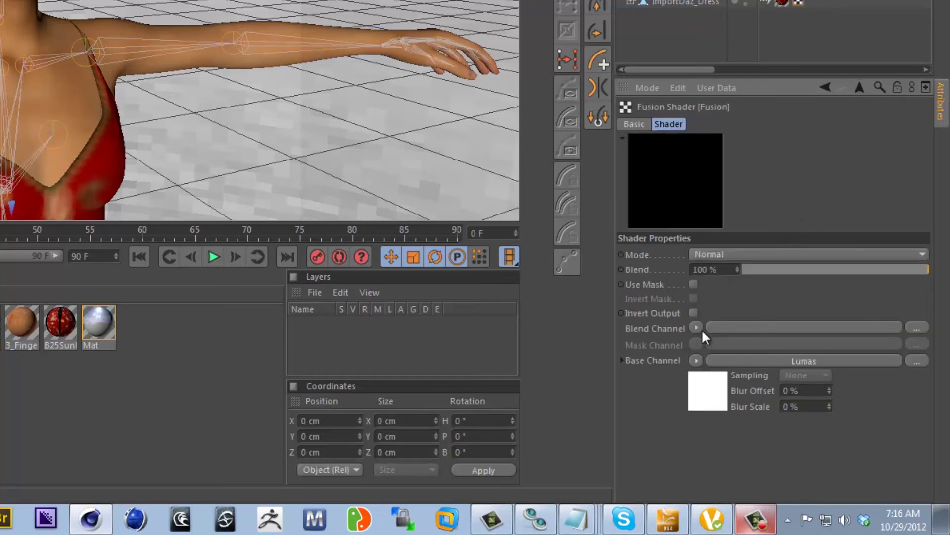
click(735, 255)
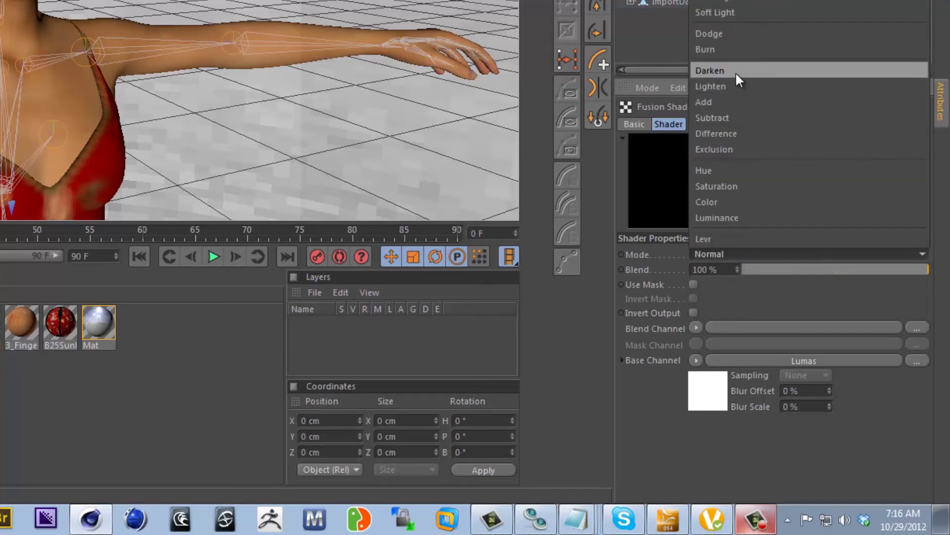
click(713, 1)
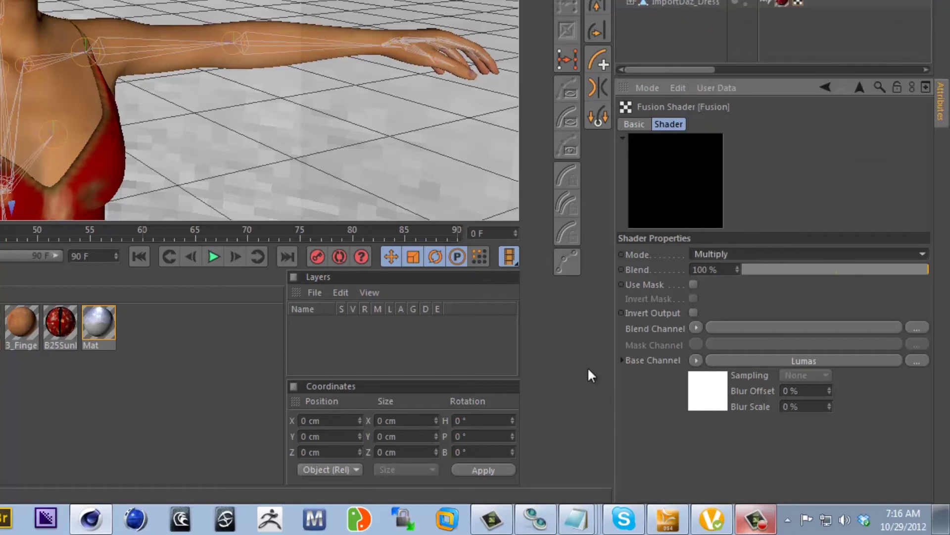
click(695, 328)
mouse_move(715, 233)
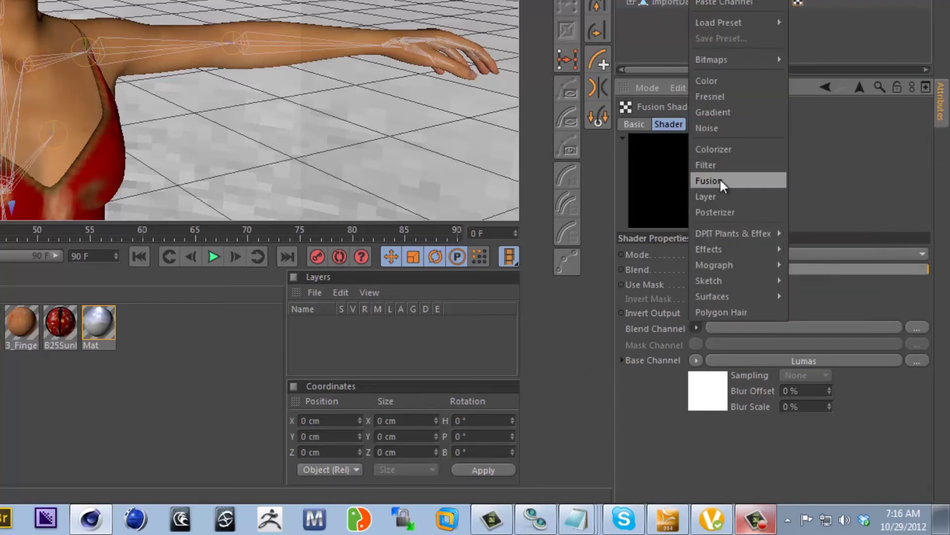
click(715, 97)
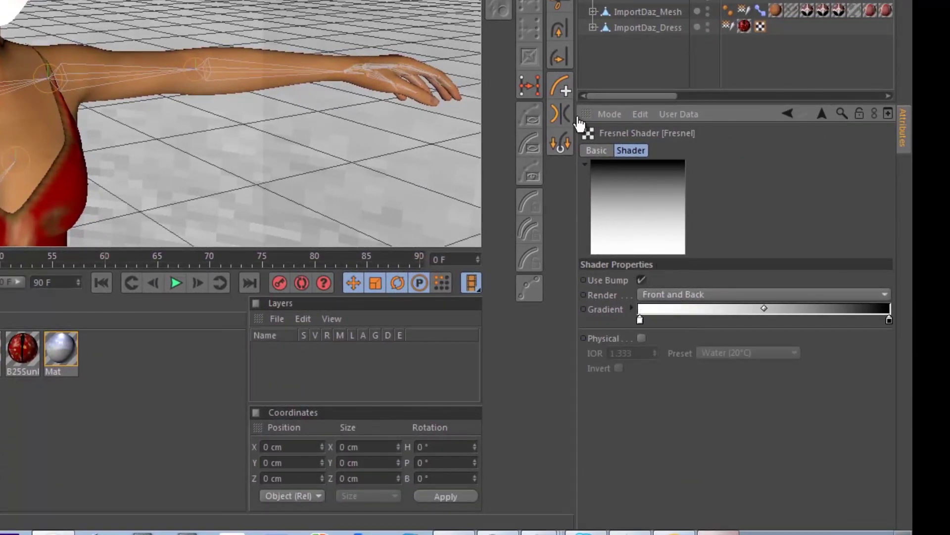
Step: Recolour the Fresnel gradient's left knot to mid grey, RGB 128/128/128
double_click(639, 319)
drag(563, 283, 478, 304)
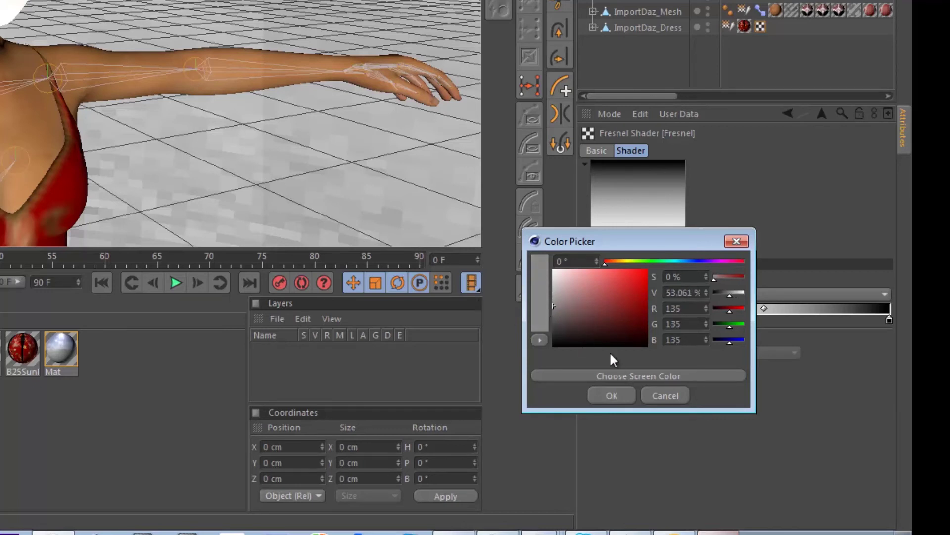
key(Tab)
text(128)
key(Tab)
text(128)
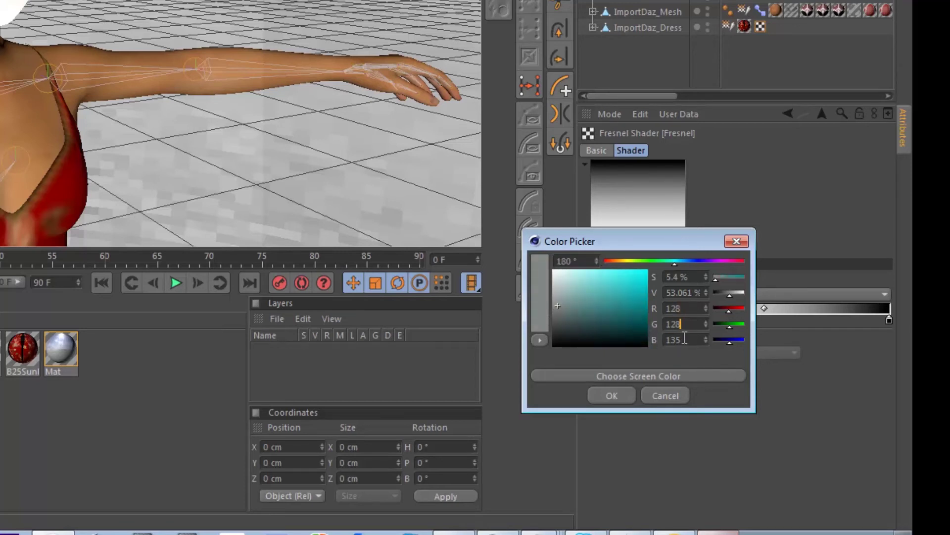
key(Tab)
text(128)
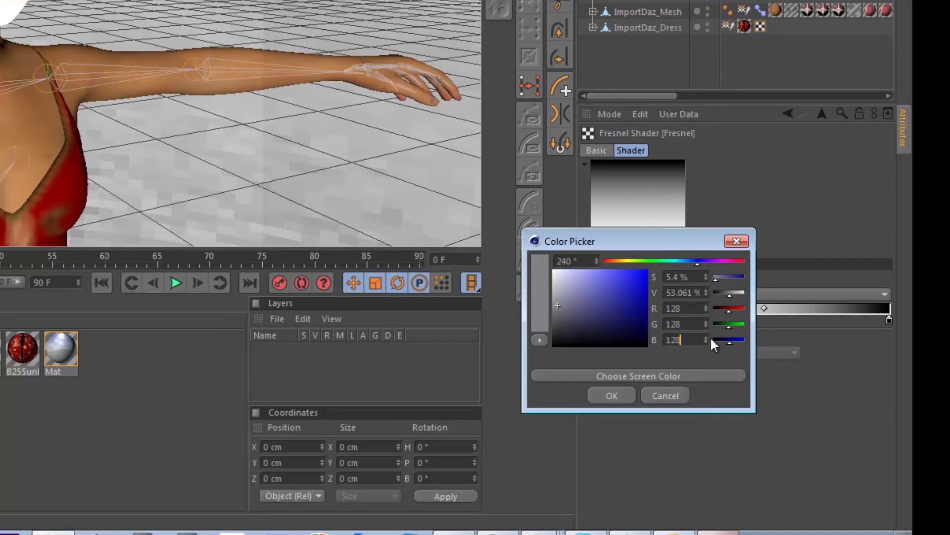
key(Tab)
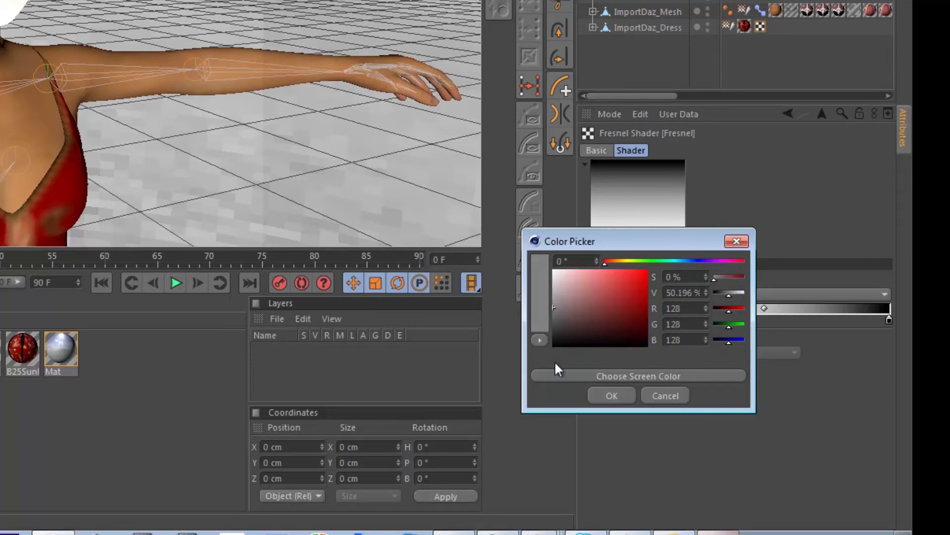
click(611, 394)
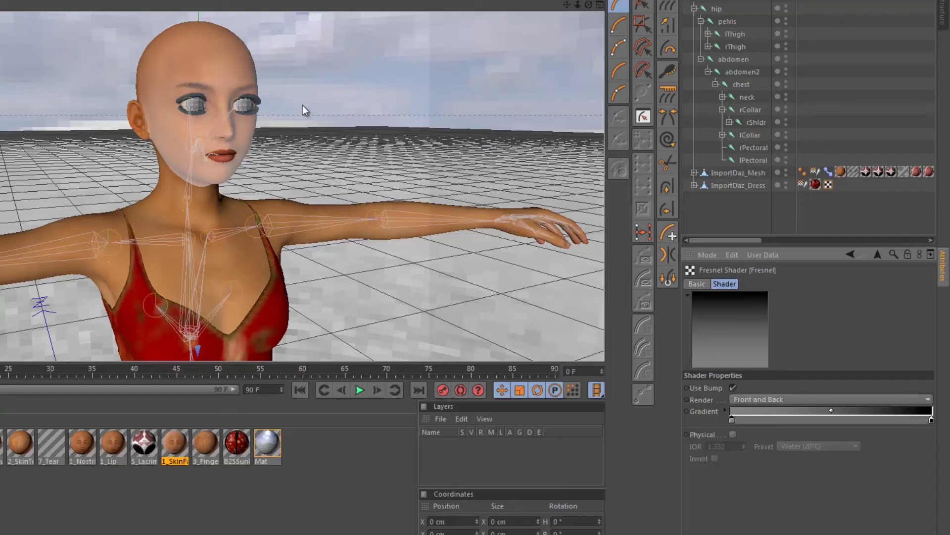
Step: Add a knot at the Fresnel gradient's left end and colour it warm brown, about RGB 109/85/75
click(740, 420)
double_click(736, 420)
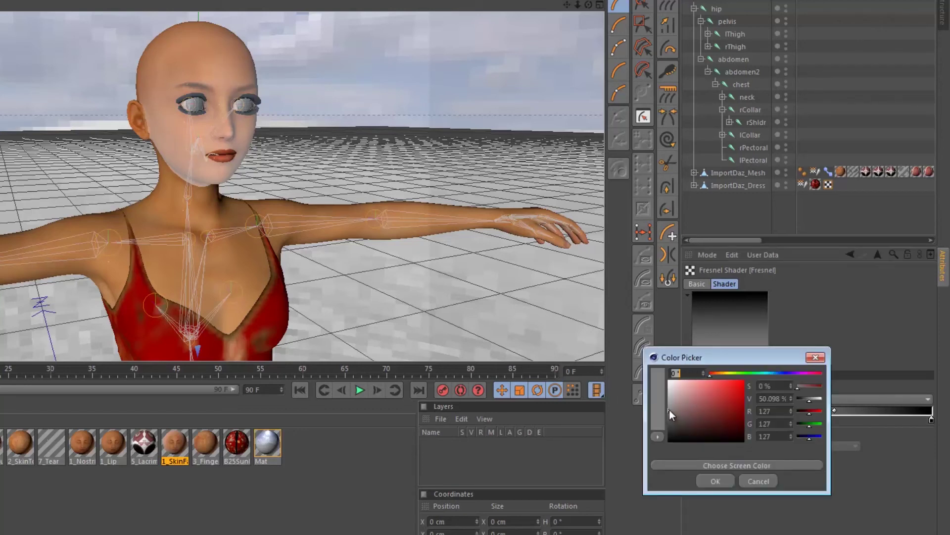
mouse_move(669, 409)
mouse_down()
mouse_move(690, 397)
mouse_move(690, 407)
mouse_up()
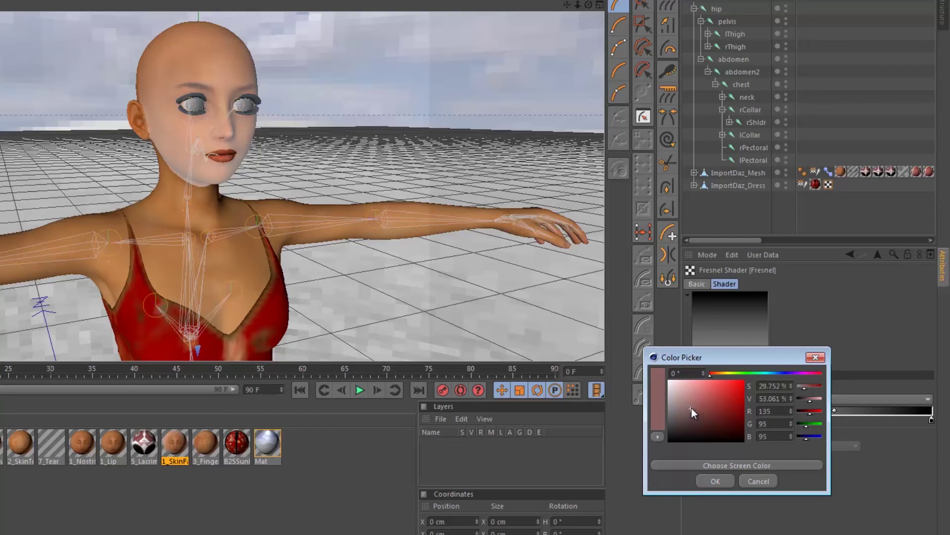
drag(713, 375, 692, 413)
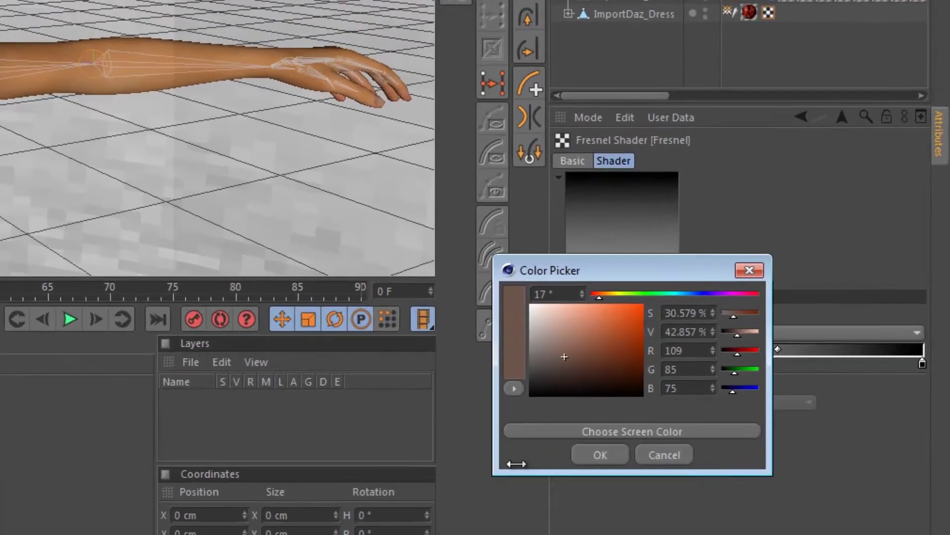
click(601, 454)
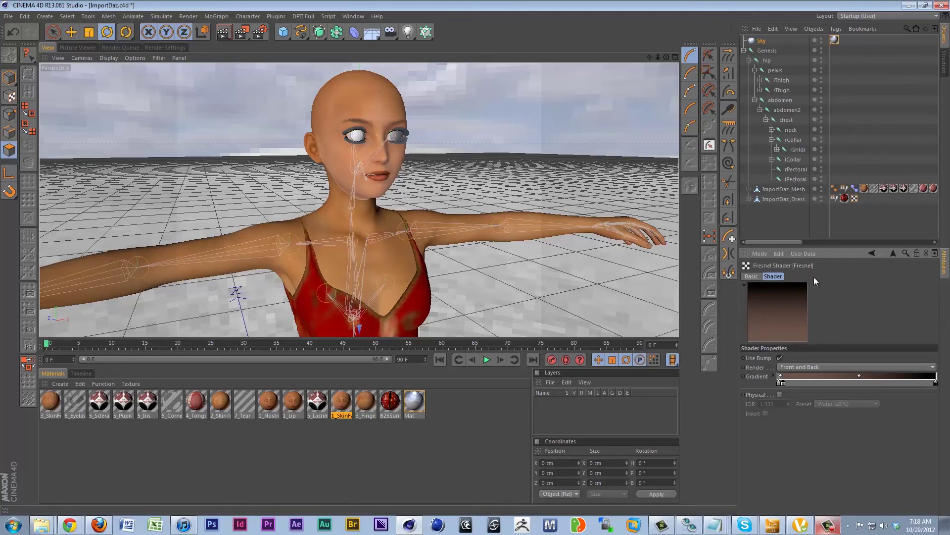
Step: Navigate up past the Fusion shader back to the face's top-level Layer shader
click(892, 254)
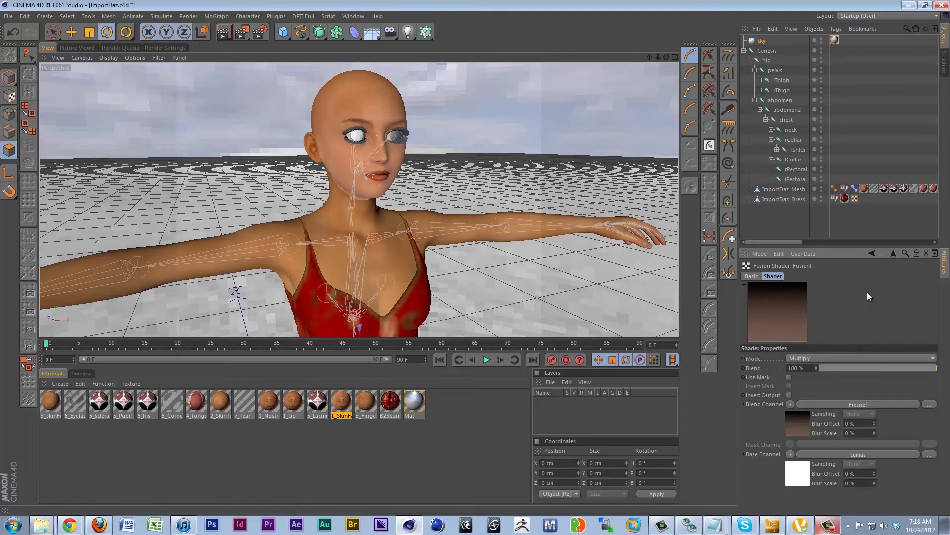
click(893, 253)
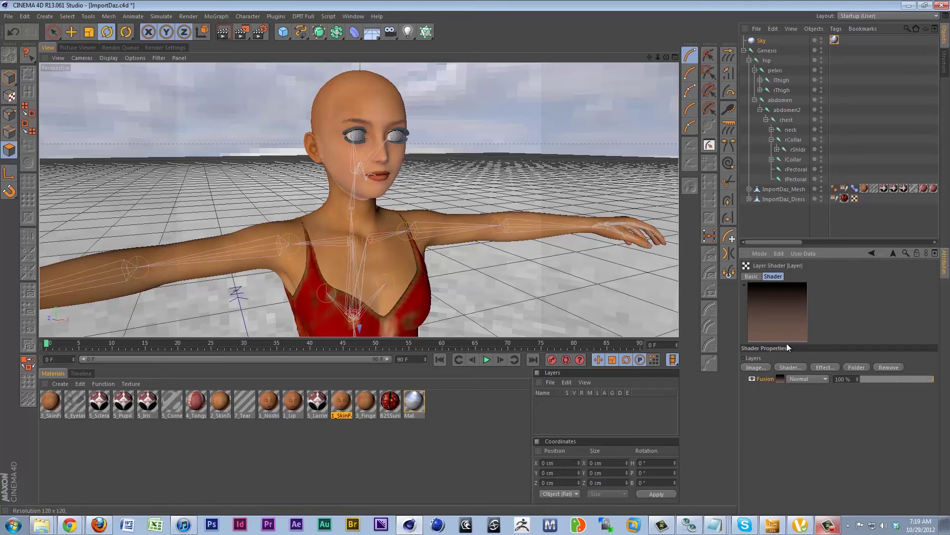
Step: Add a Subsurface Scattering layer from Effects to the Layer shader stack
click(800, 367)
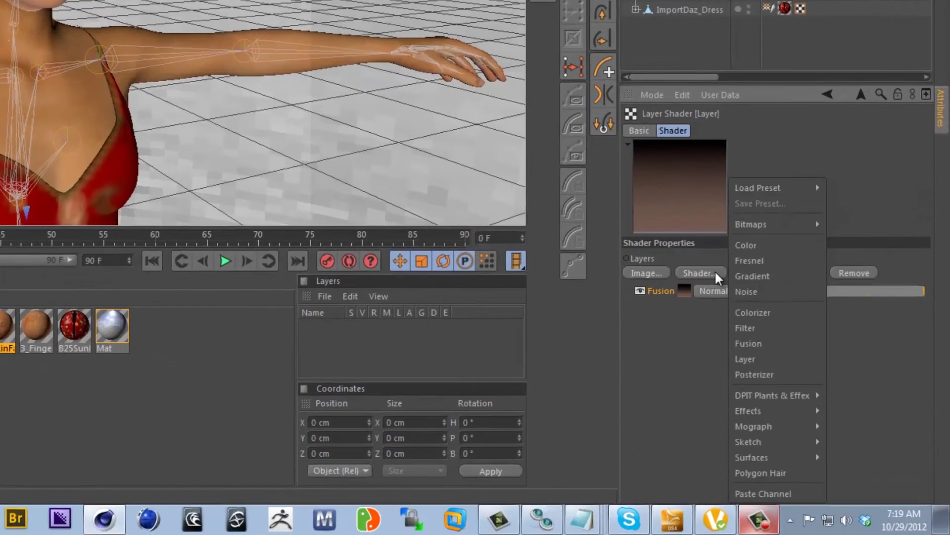
mouse_move(828, 454)
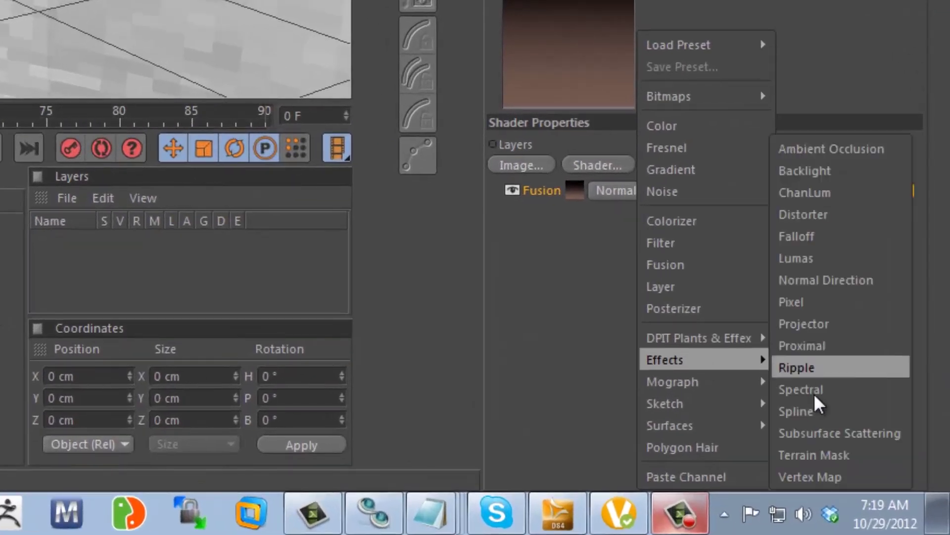
click(817, 433)
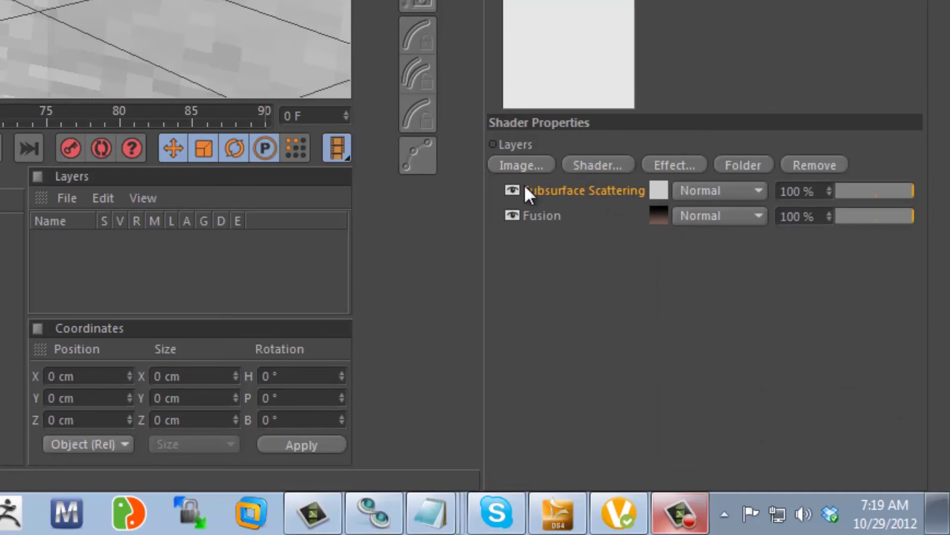
Step: Apply the Skin (Dark) scattering preset and set its colour to RGB 83/47/25
click(663, 193)
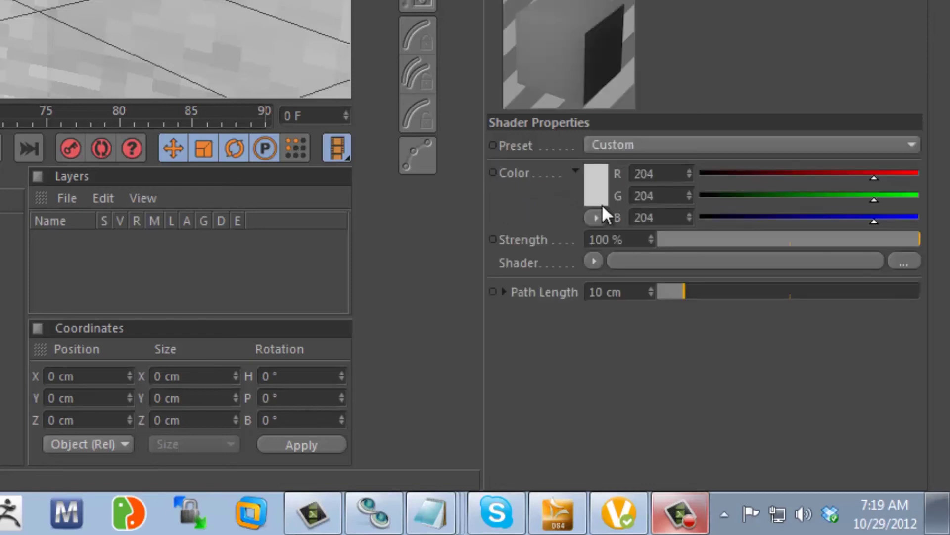
click(716, 147)
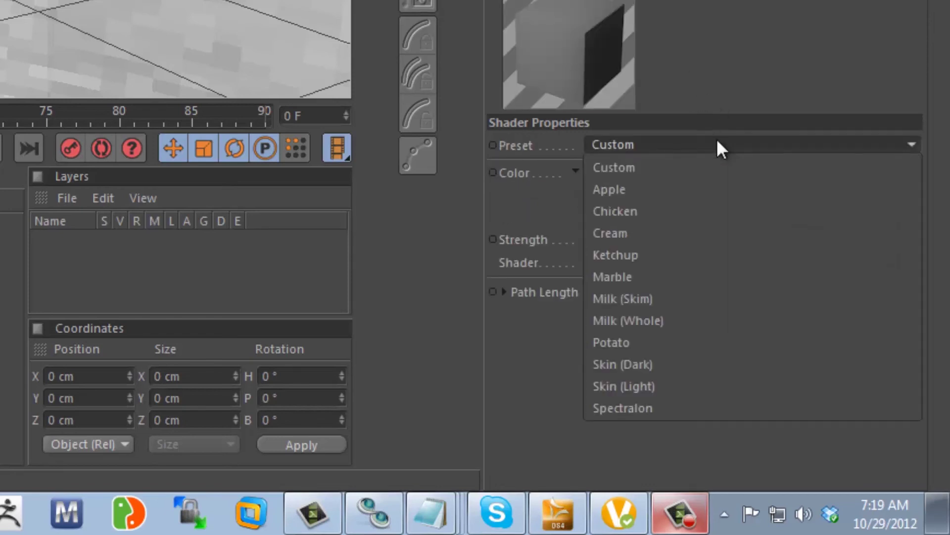
click(656, 365)
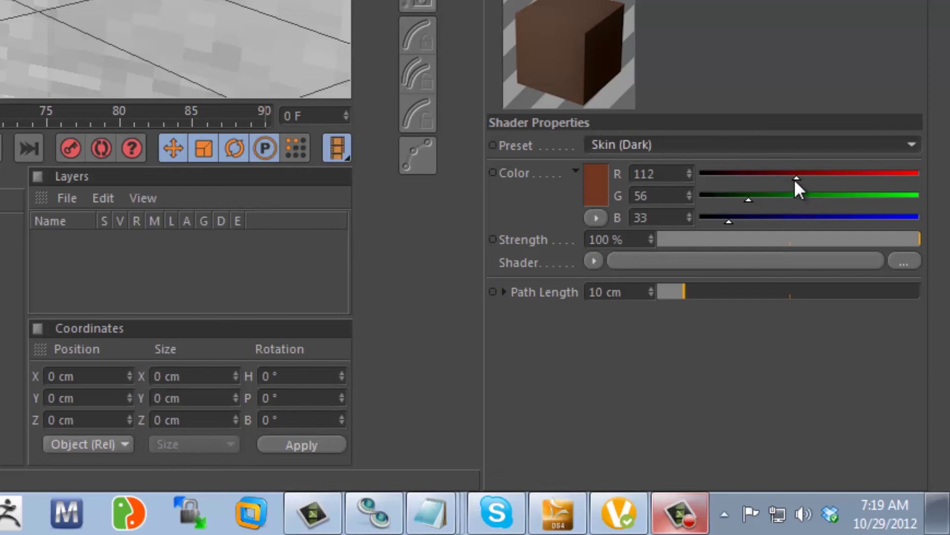
drag(795, 178, 770, 179)
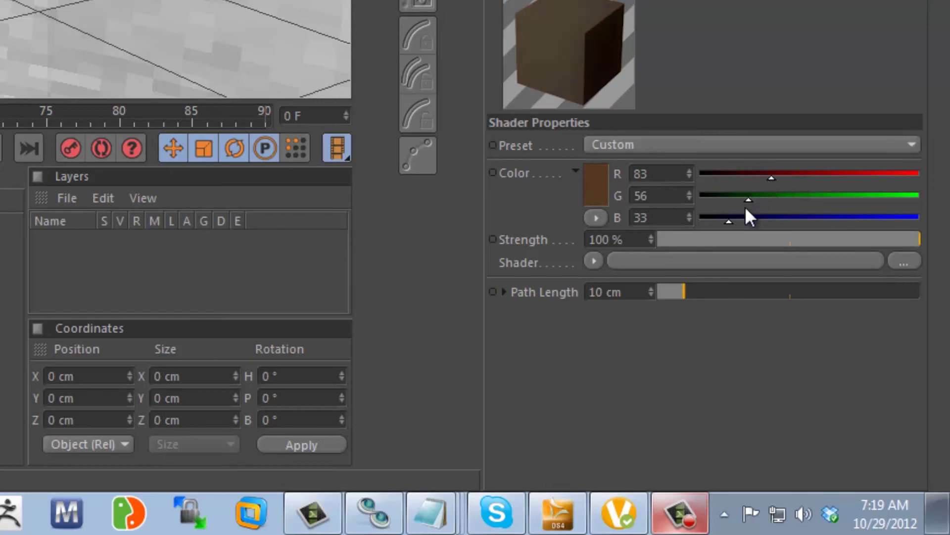
drag(747, 200, 740, 200)
drag(726, 221, 718, 221)
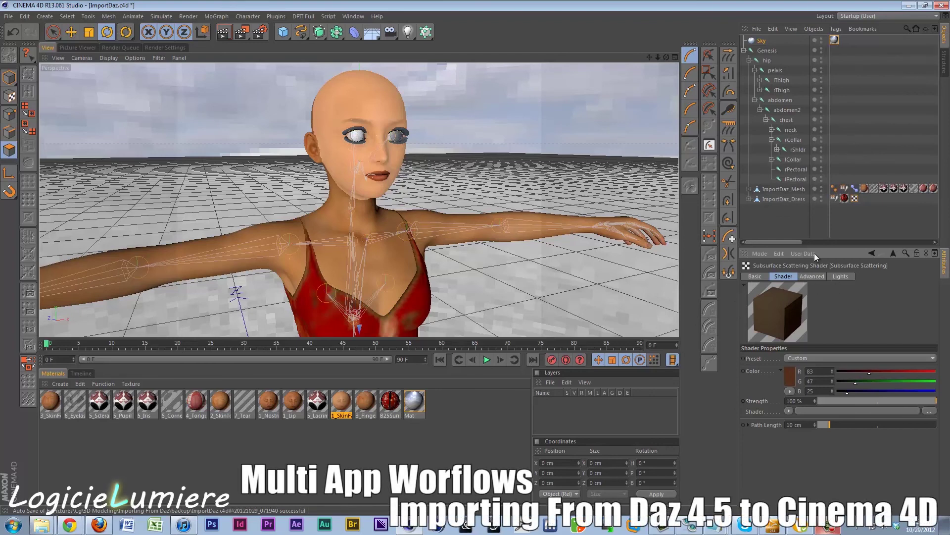
click(893, 253)
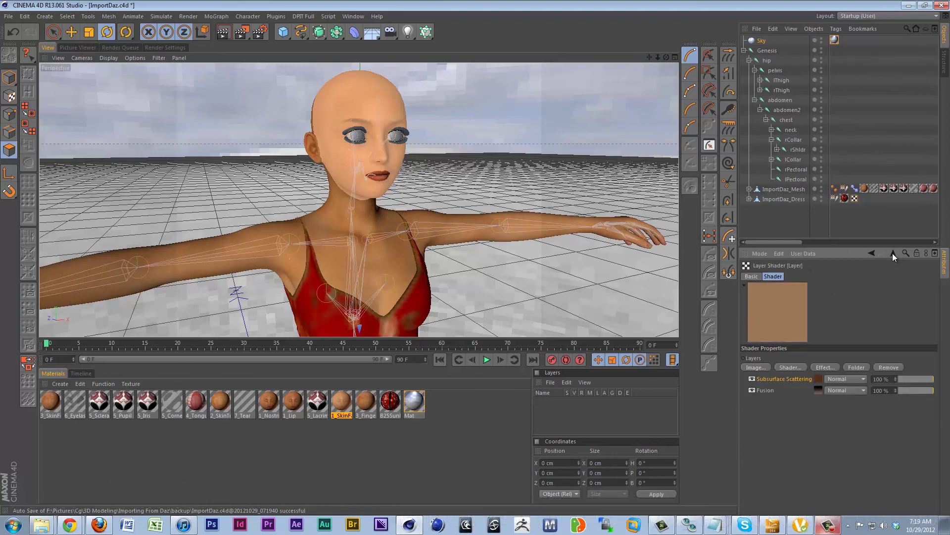
Step: Copy the Luminance texture channel from the 1_SkinFace material
click(892, 253)
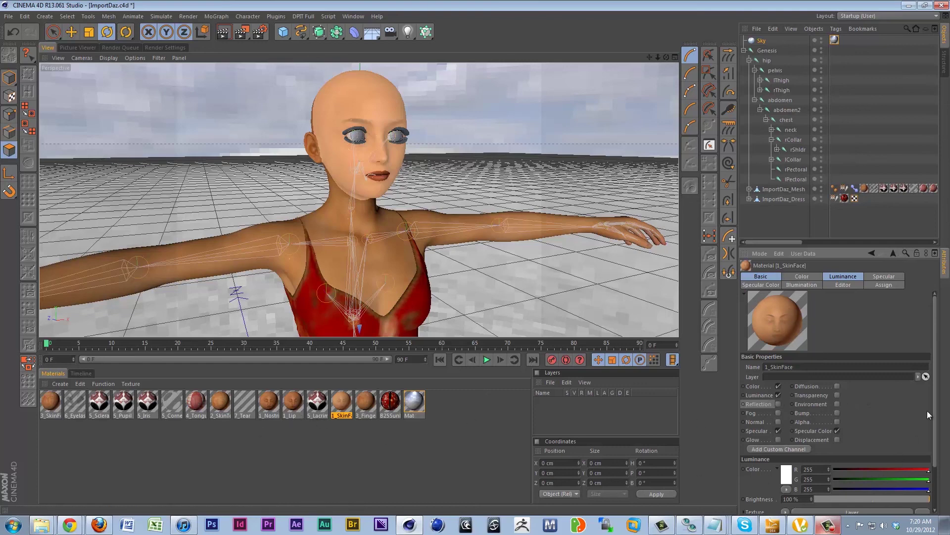
drag(934, 389, 937, 410)
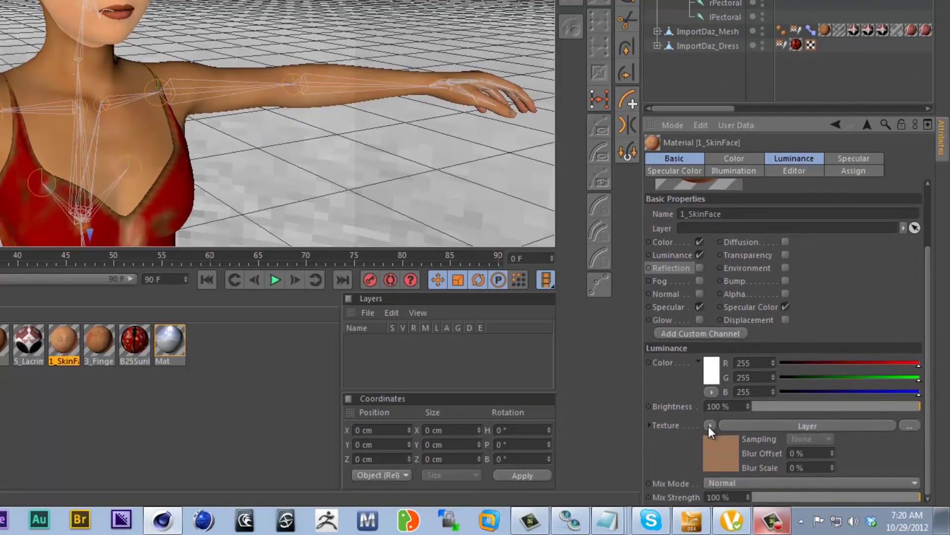
click(710, 426)
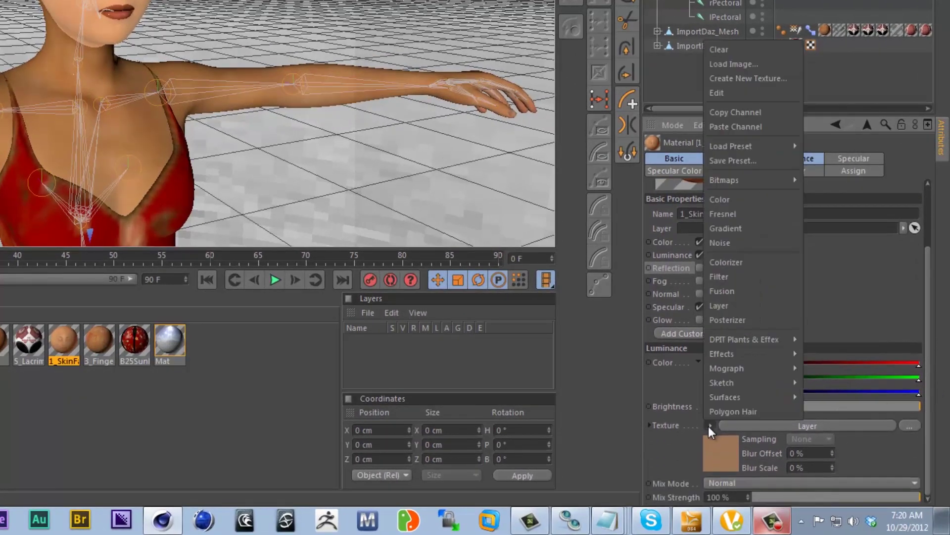
click(719, 111)
Step: Enable Luminance on 3_Fingernail and paste the copied skin layer shader into it
click(105, 344)
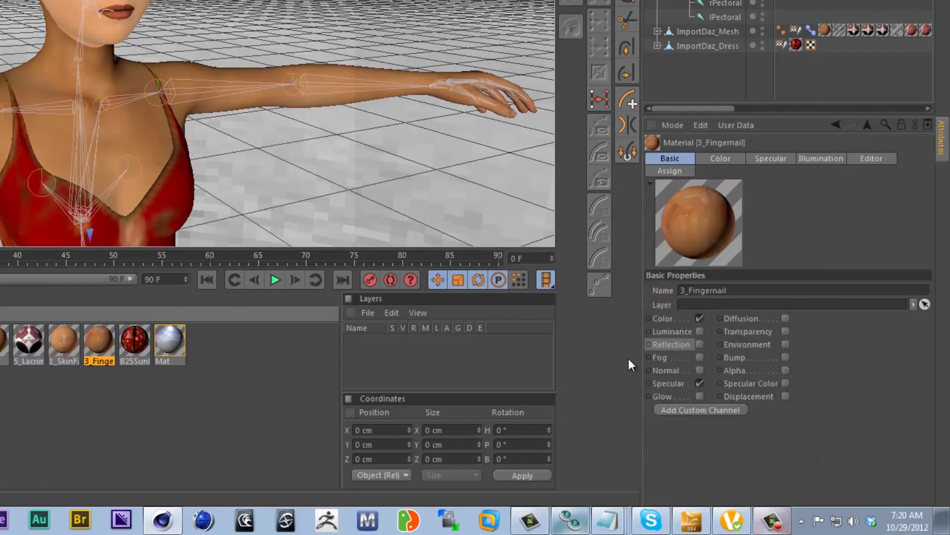
click(700, 330)
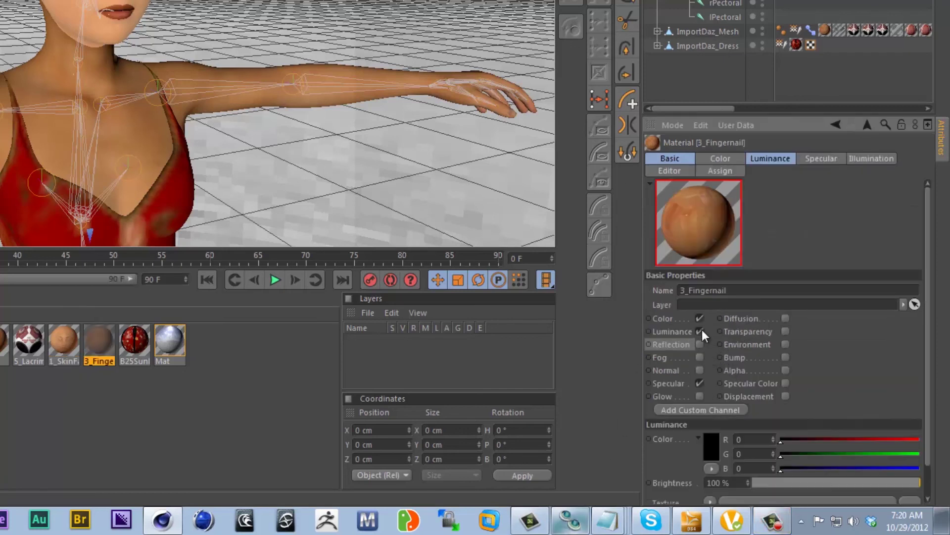
click(768, 158)
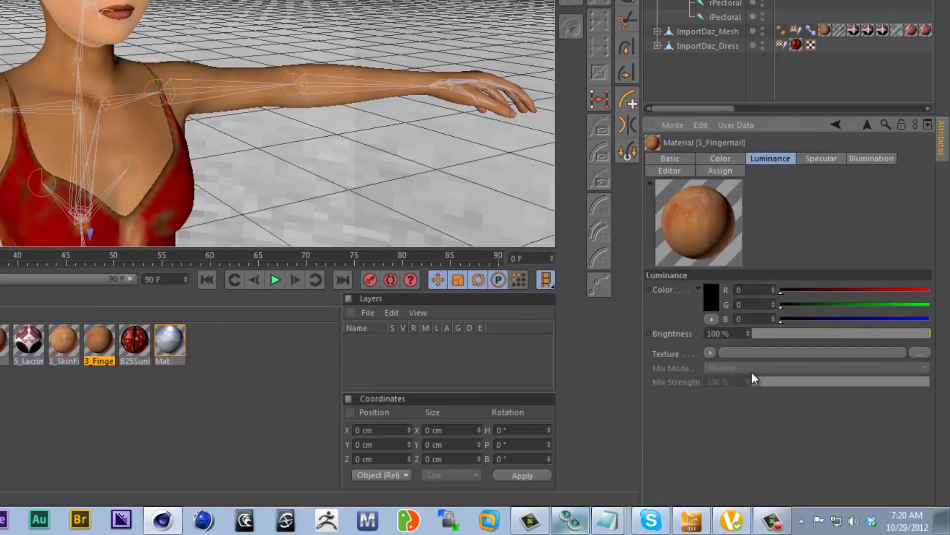
click(710, 352)
click(758, 52)
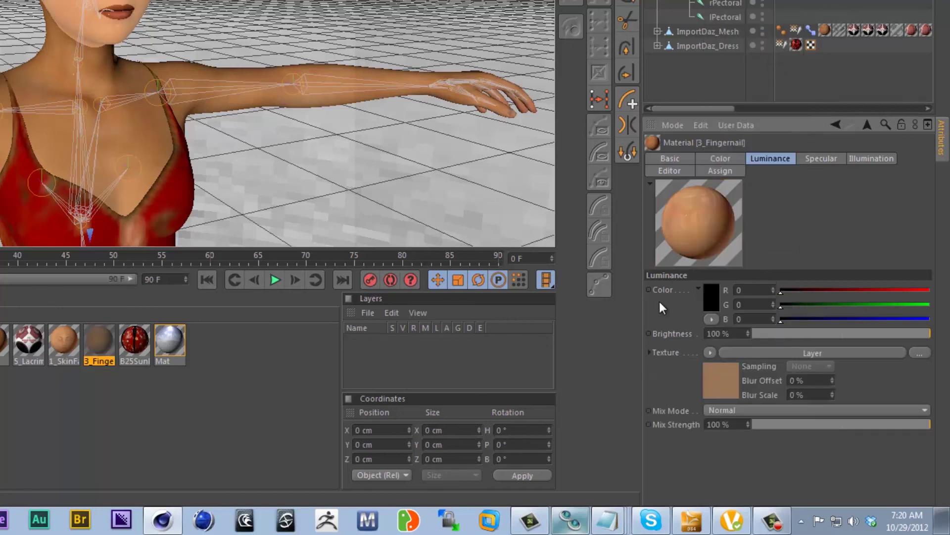
Step: Enable Luminance on 1_Lip and paste the copied skin layer shader into it
click(4, 344)
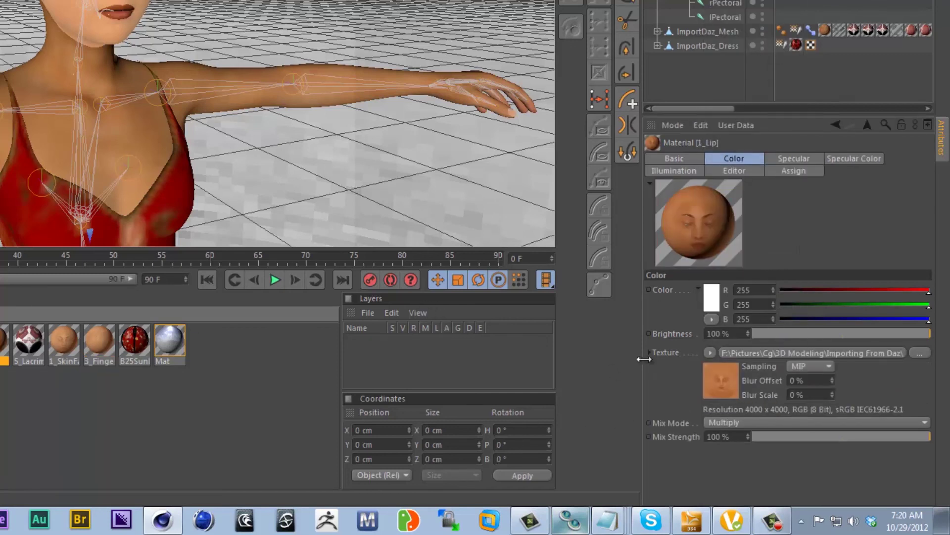
click(688, 158)
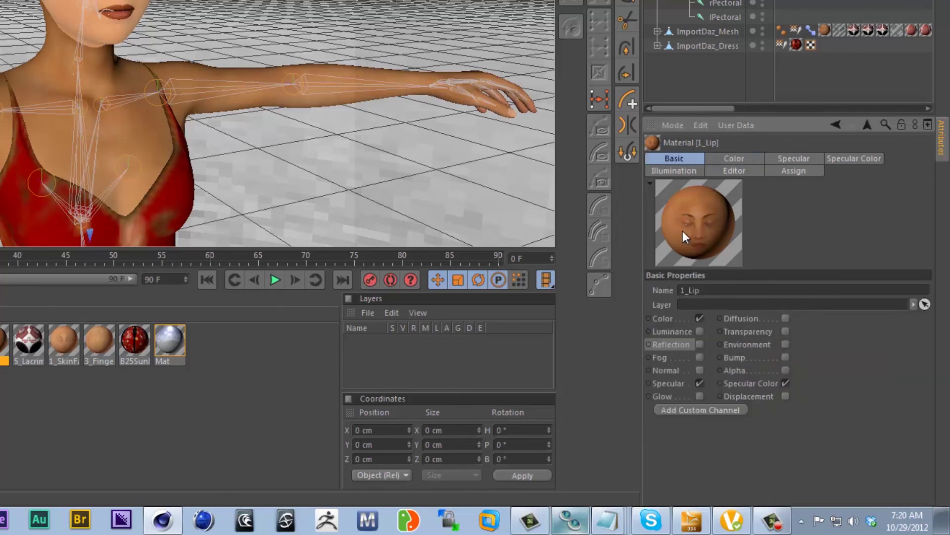
click(699, 331)
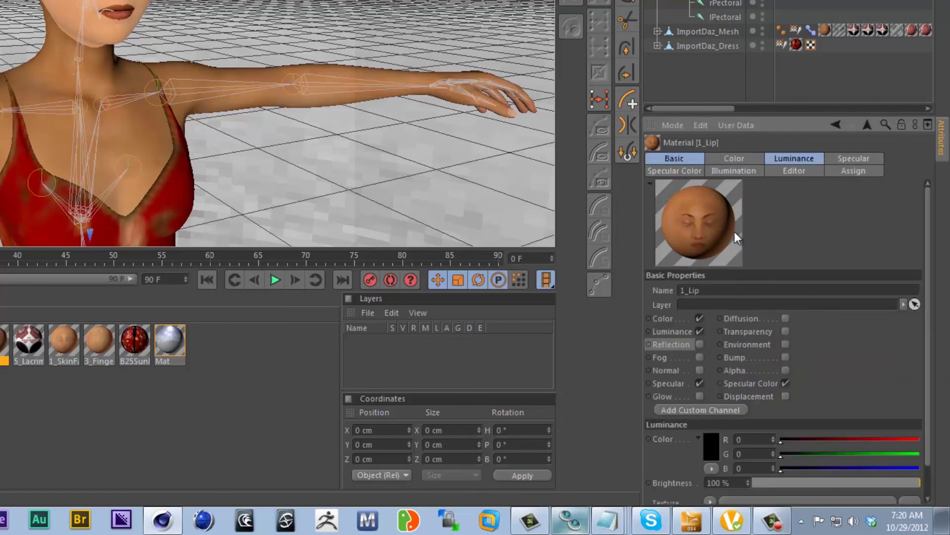
click(783, 158)
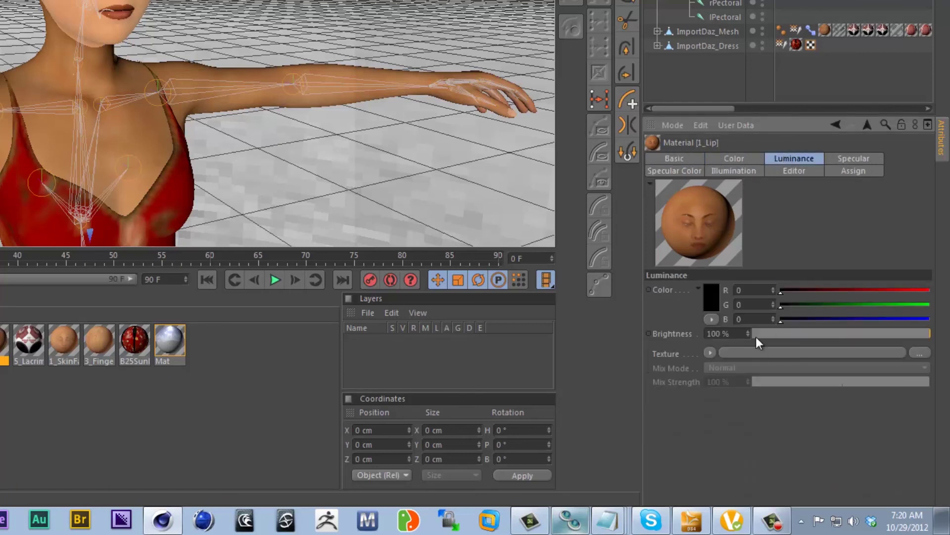
click(709, 352)
click(731, 52)
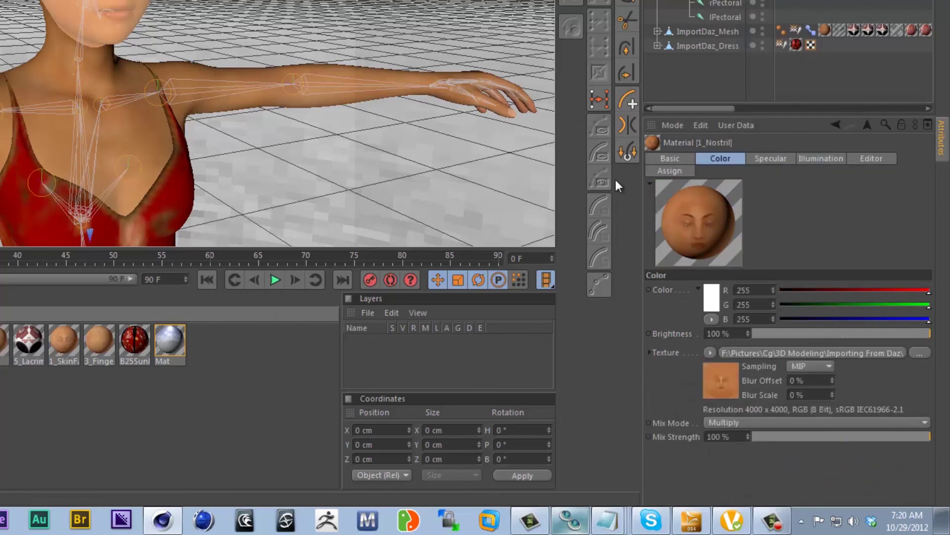
Step: Enable Luminance on 1_Nostril and paste the copied skin layer shader into it
click(653, 159)
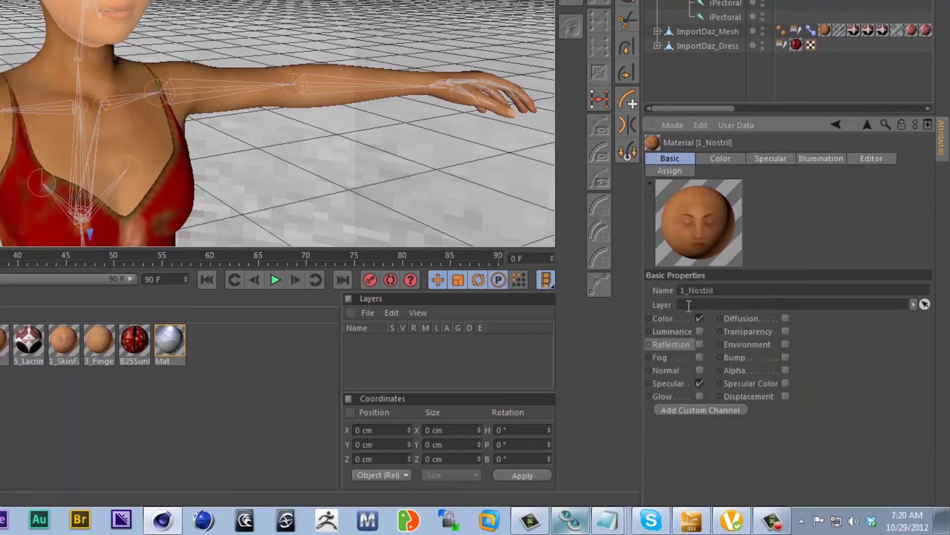
click(699, 331)
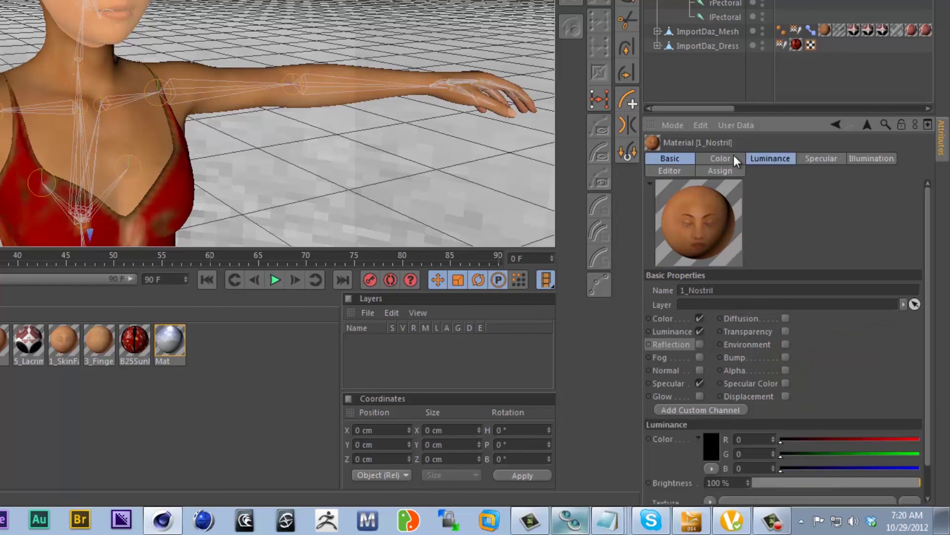
click(753, 157)
click(709, 348)
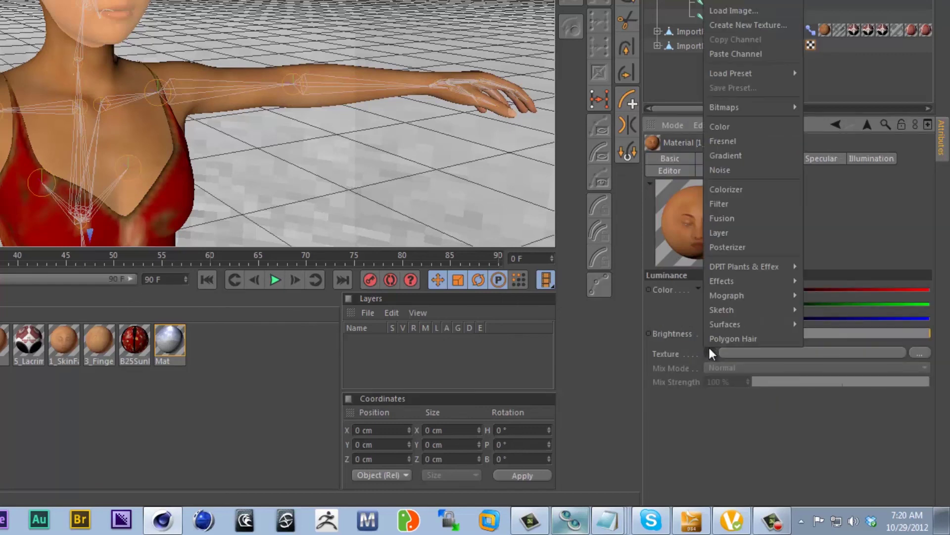
click(756, 55)
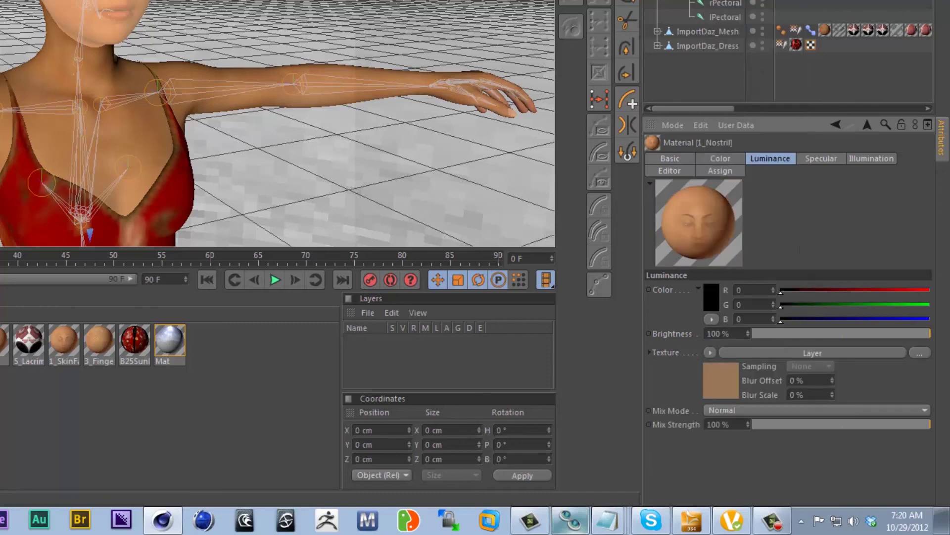